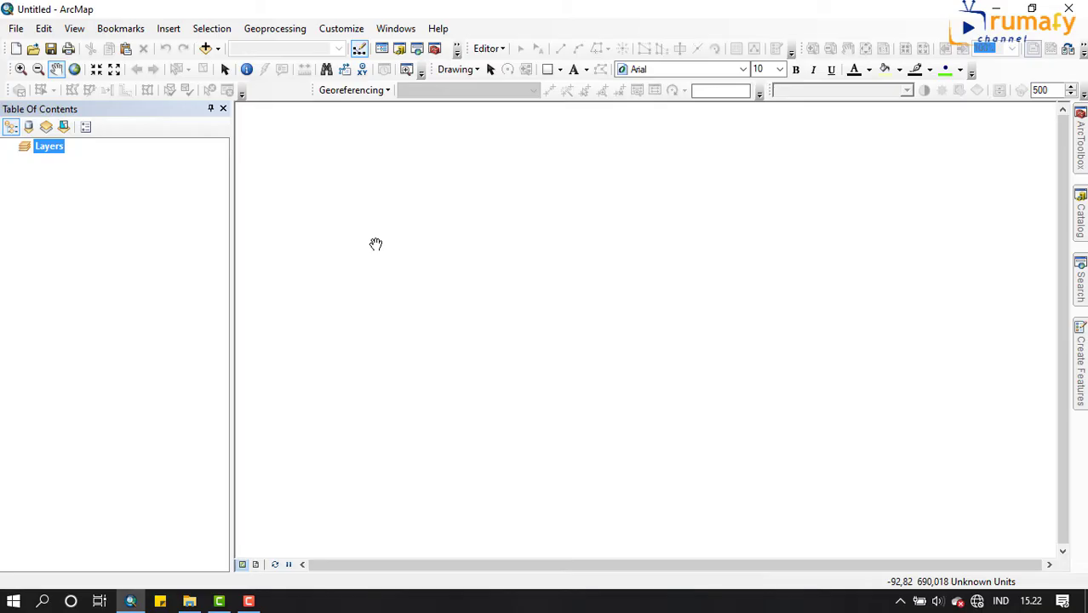
# Step: Add the scanned map ADMIN belum georeferencing.BMP from the Bahan folder to the map document, building its pyramids
pyautogui.click(190, 601)
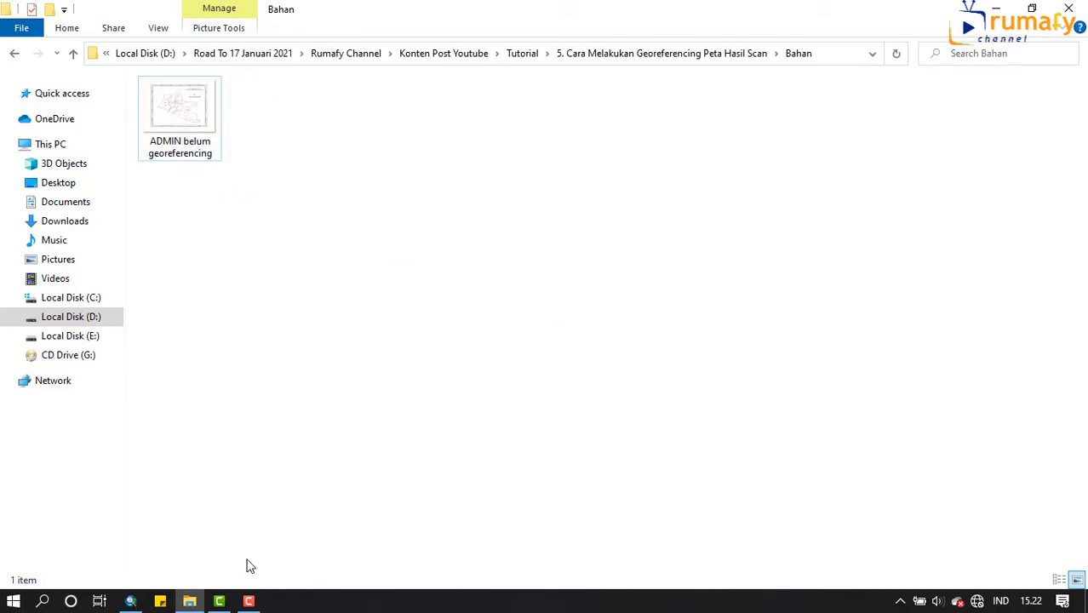
pyautogui.click(131, 601)
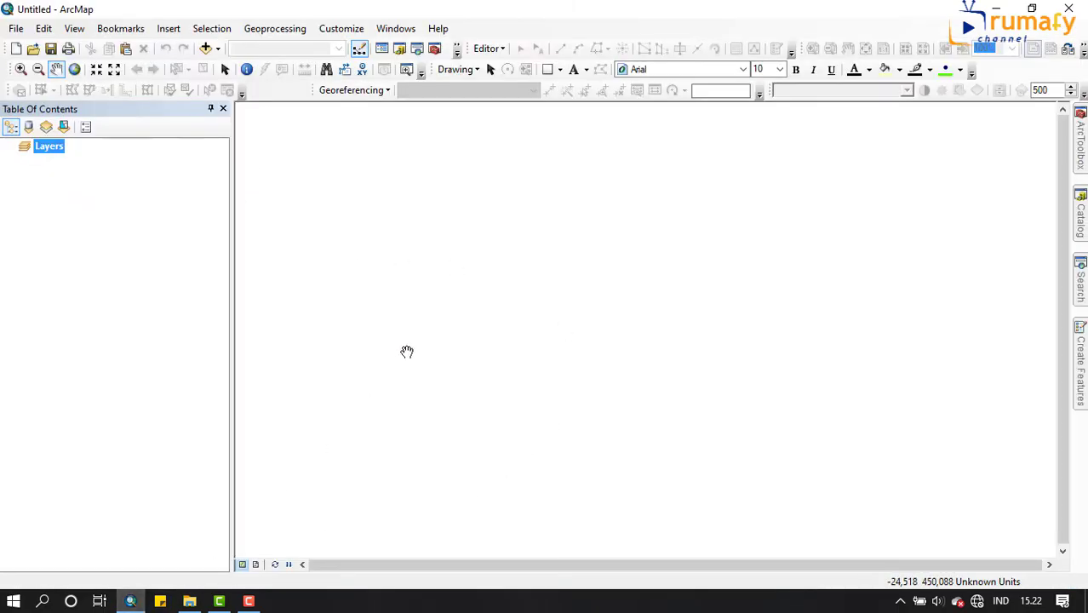
pyautogui.click(205, 49)
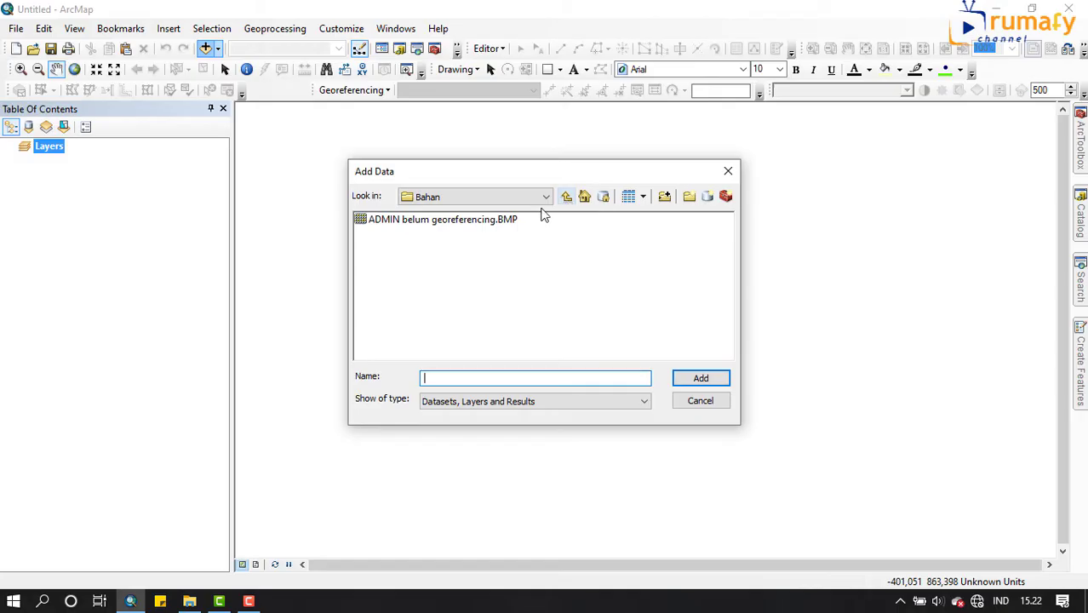
pyautogui.click(426, 223)
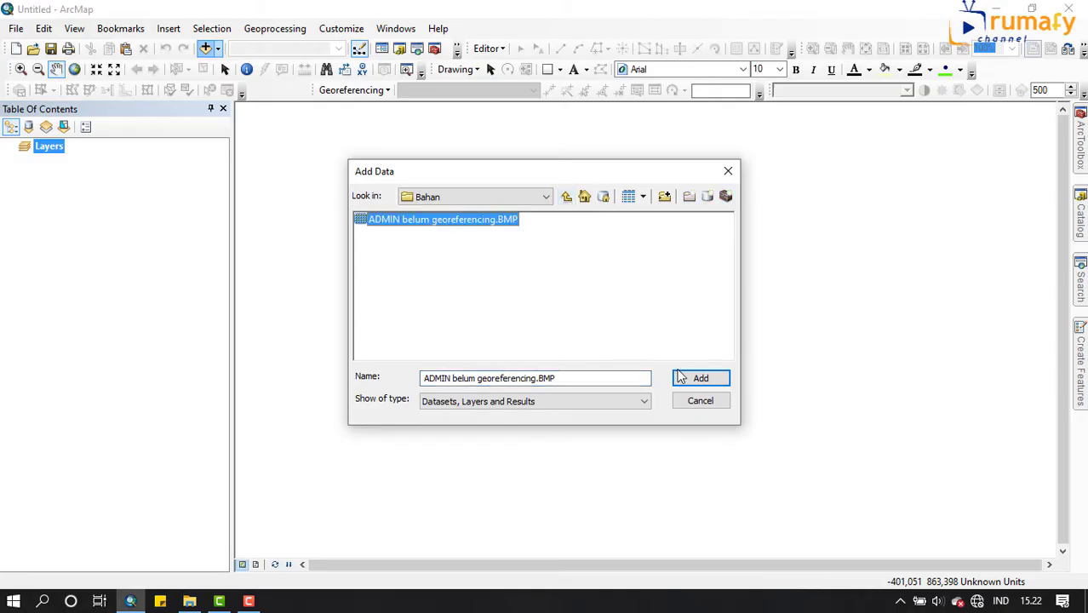
pyautogui.click(700, 380)
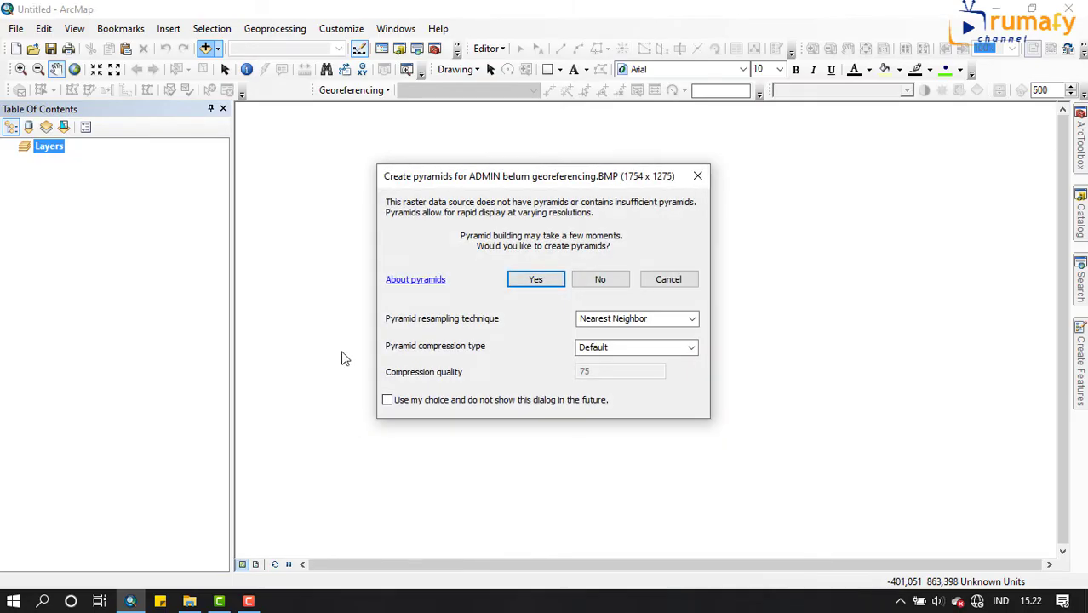
pyautogui.click(542, 277)
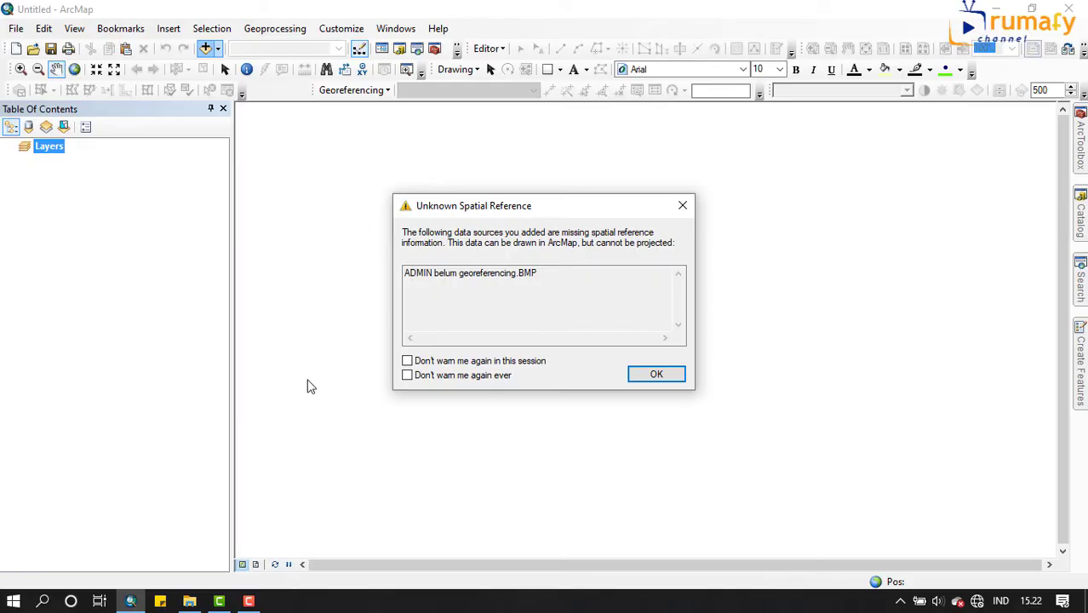
pyautogui.click(662, 376)
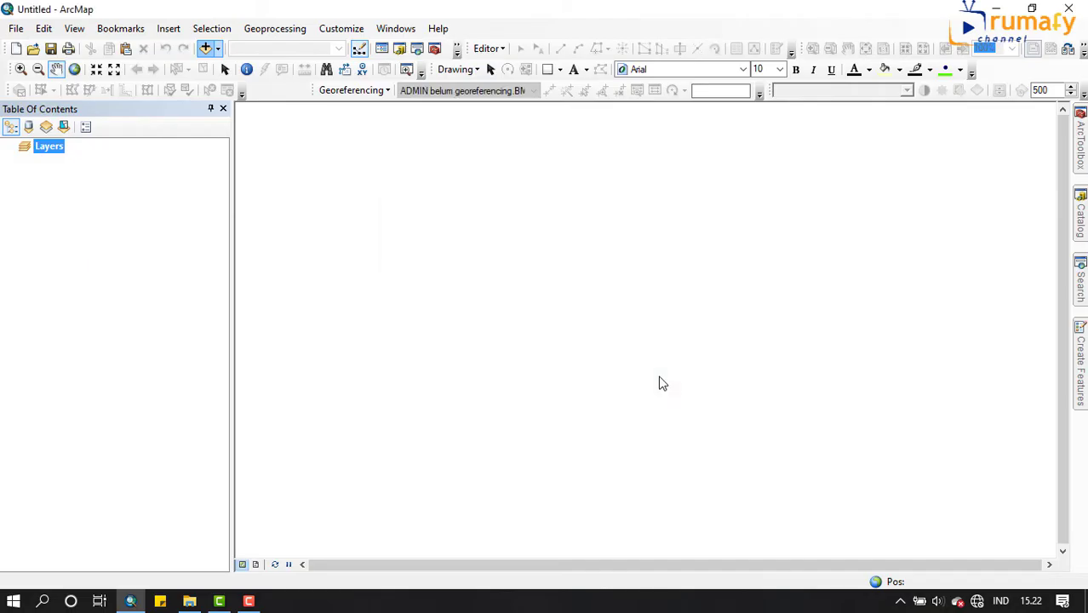
pyautogui.scroll(-1, 724, 288)
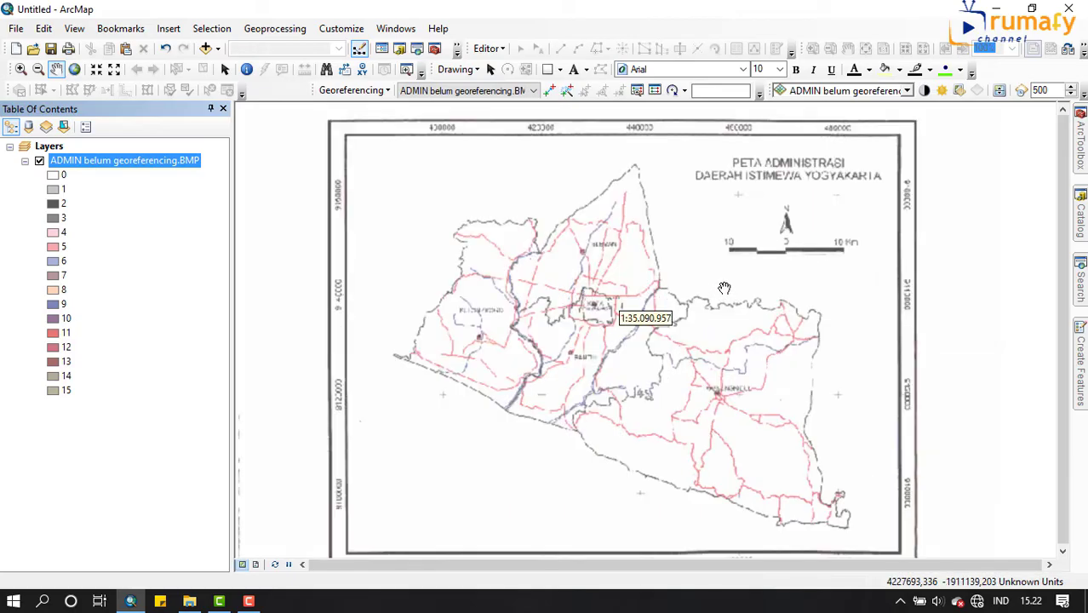
pyautogui.scroll(-1, 724, 288)
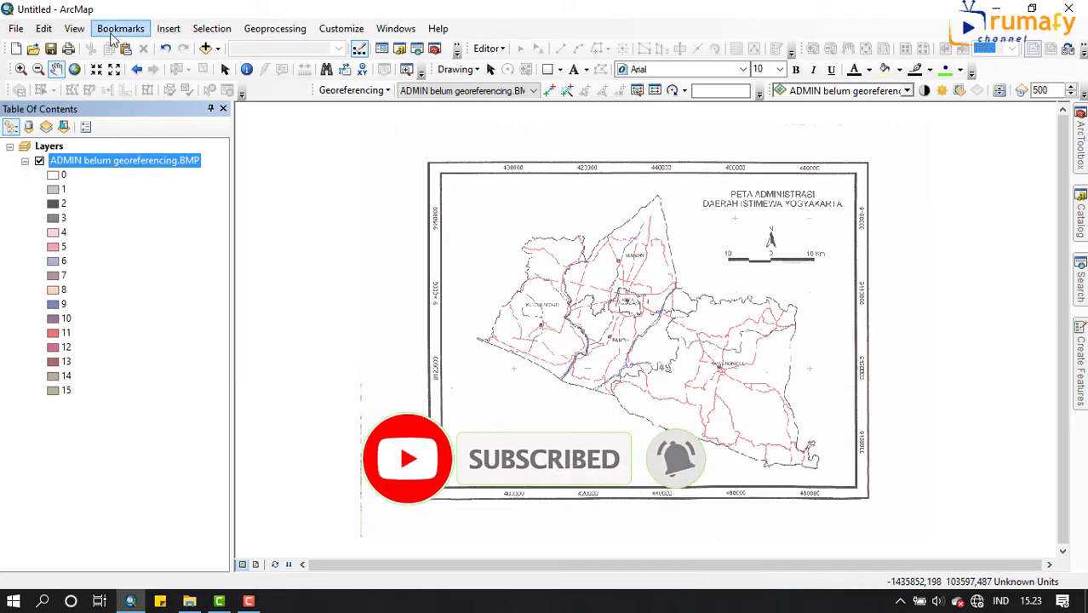
# Step: Assign the favorite coordinate system WGS 1984 UTM Zone 49S in the data frame's properties
pyautogui.click(83, 36)
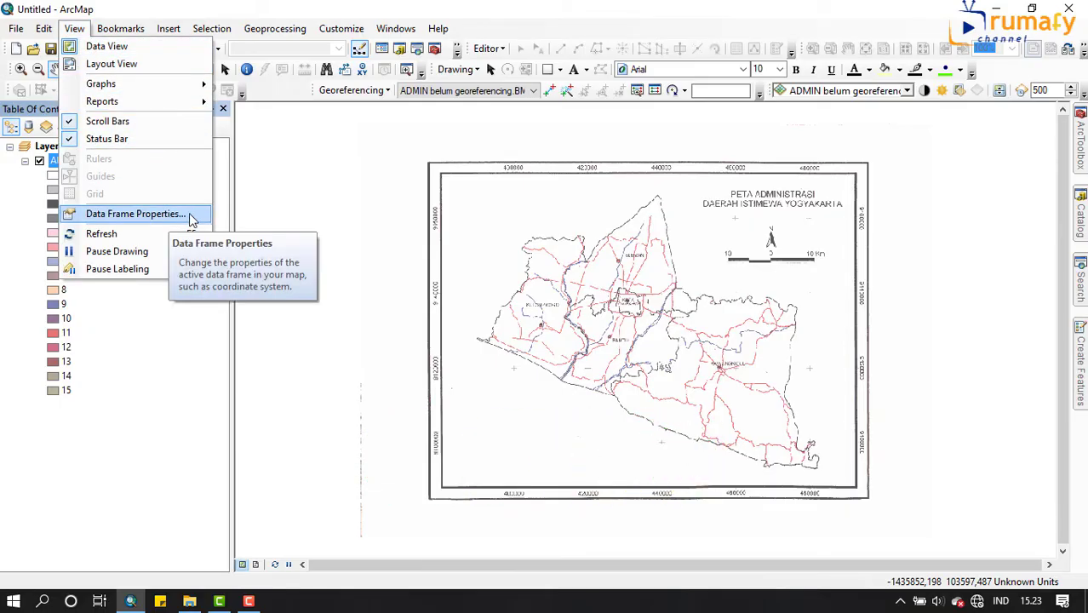
pyautogui.click(191, 218)
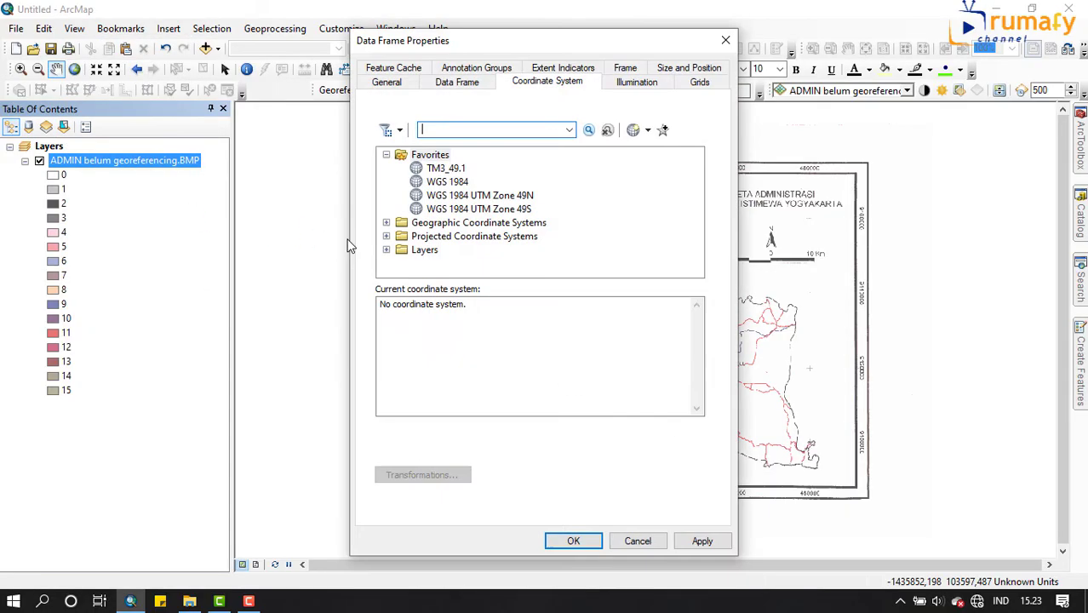
pyautogui.moveTo(531, 51); pyautogui.dragTo(219, 54)
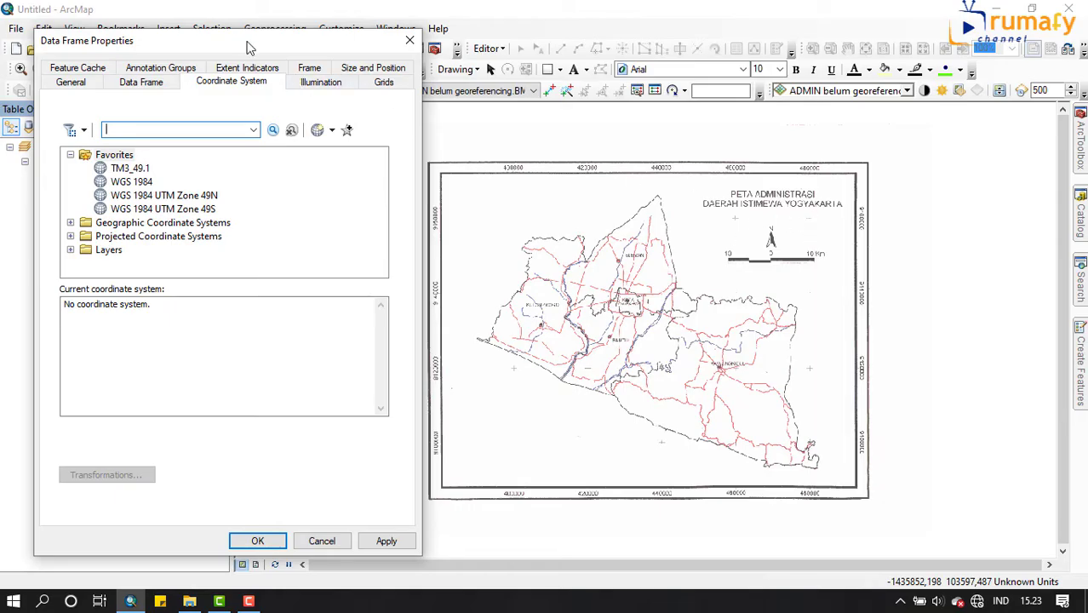
pyautogui.moveTo(249, 48)
pyautogui.mouseDown()
pyautogui.moveTo(260, 43)
pyautogui.moveTo(230, 44)
pyautogui.moveTo(249, 43)
pyautogui.mouseUp()
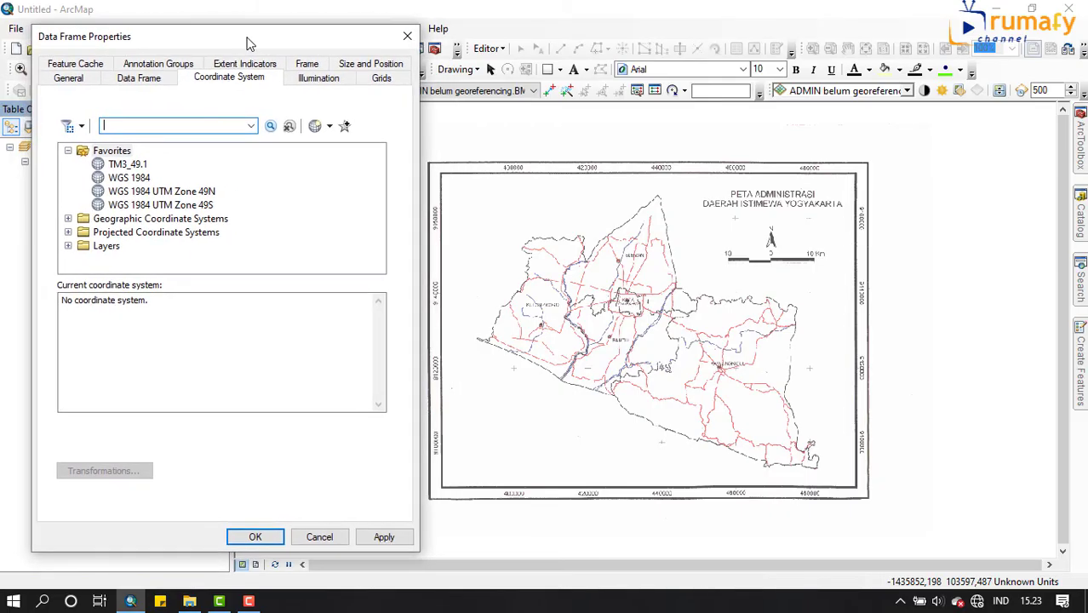
pyautogui.click(204, 205)
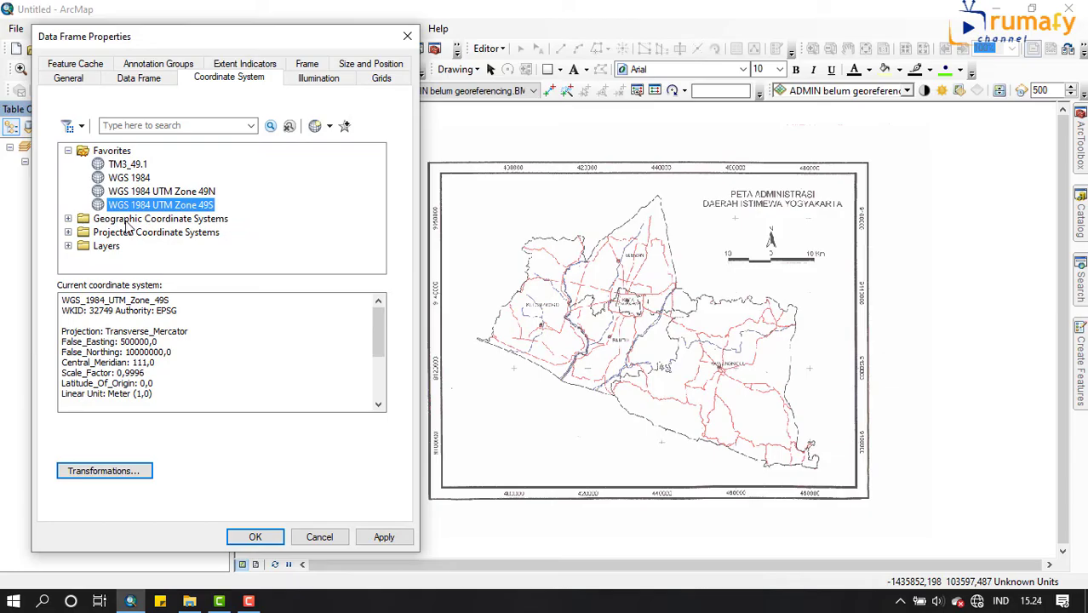
# Step: Select WGS 1984 UTM Zone 49S from the projected UTM systems for WGS 1984, Southern Hemisphere
pyautogui.click(68, 233)
pyautogui.scroll(-2, 178, 223)
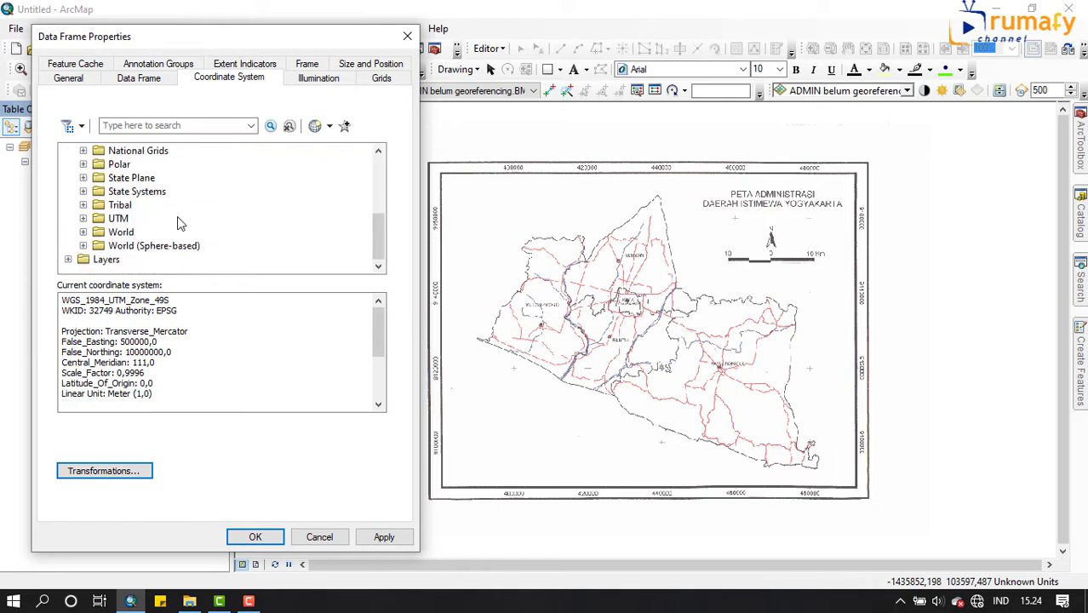
pyautogui.click(83, 219)
pyautogui.scroll(-3, 120, 228)
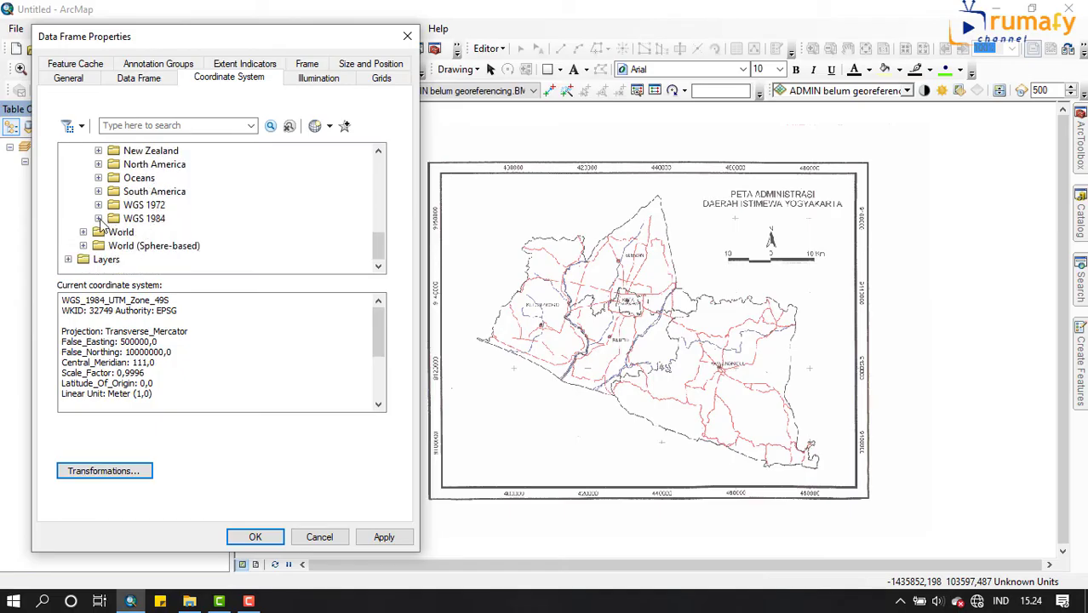
pyautogui.click(98, 219)
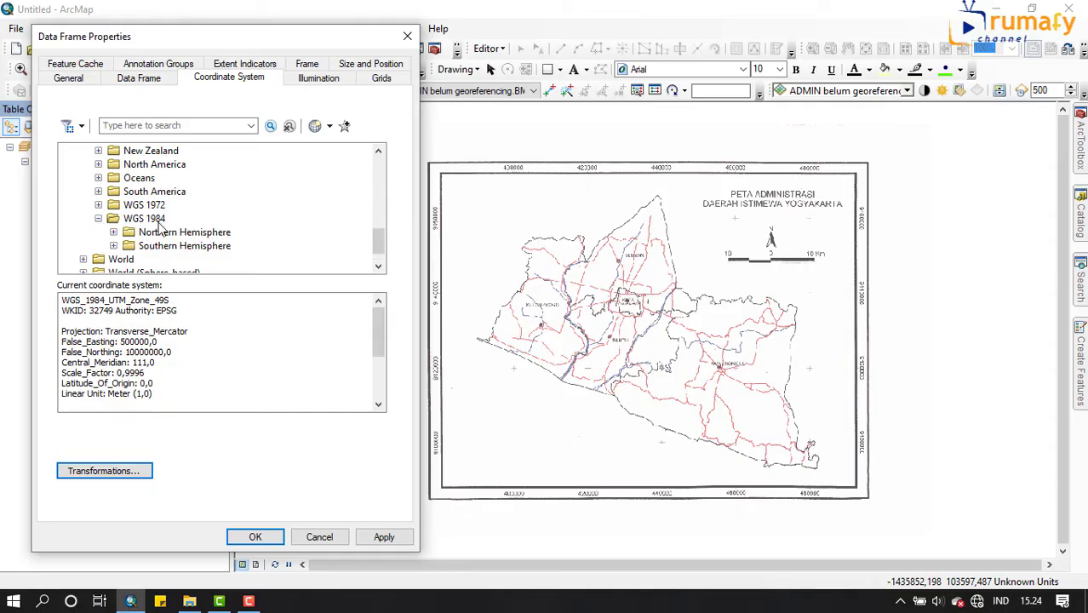
pyautogui.click(115, 247)
pyautogui.scroll(-9, 162, 247)
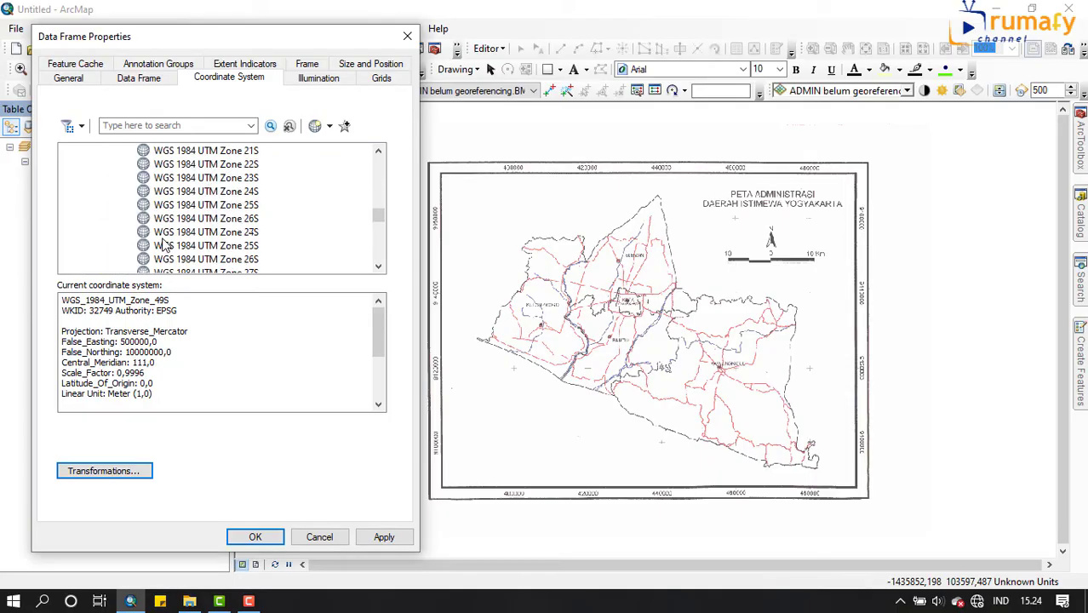
pyautogui.scroll(-5, 198, 245)
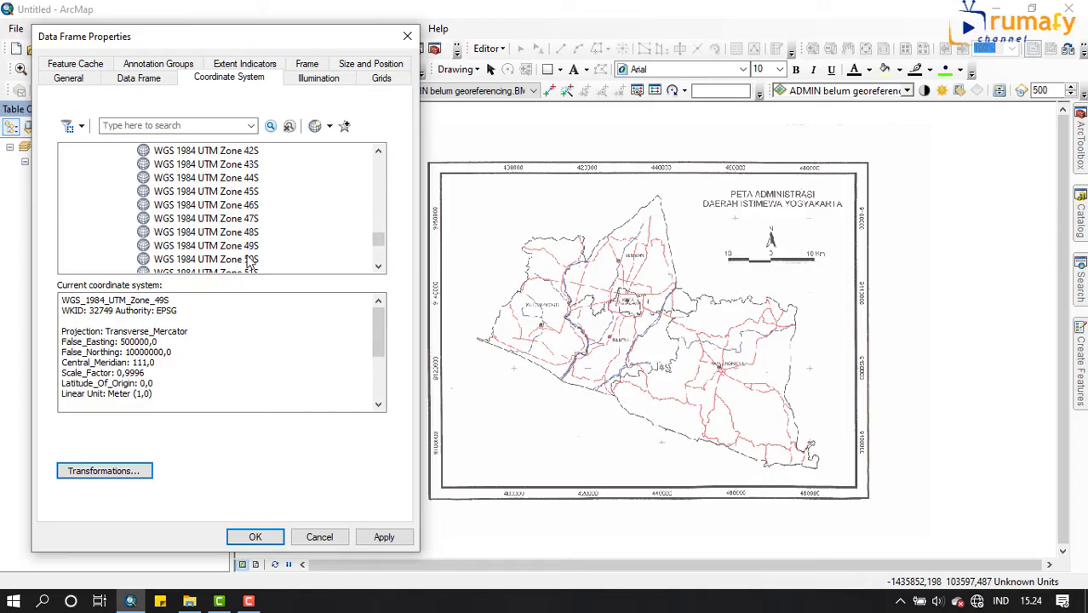
pyautogui.click(252, 247)
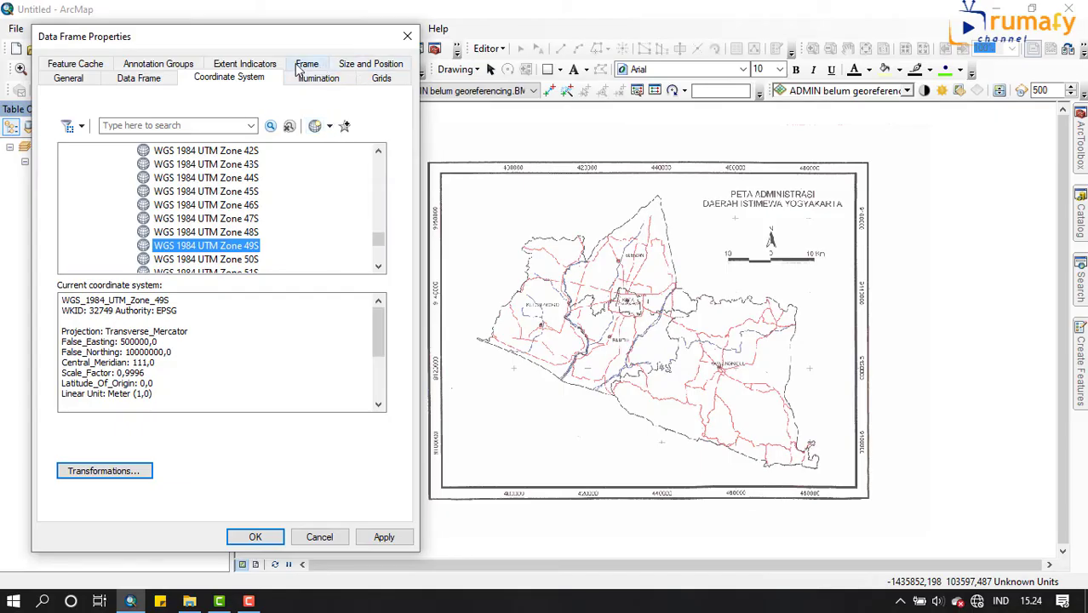
# Step: Check the data frame's extent and general unit settings, and apply the properties
pyautogui.click(138, 78)
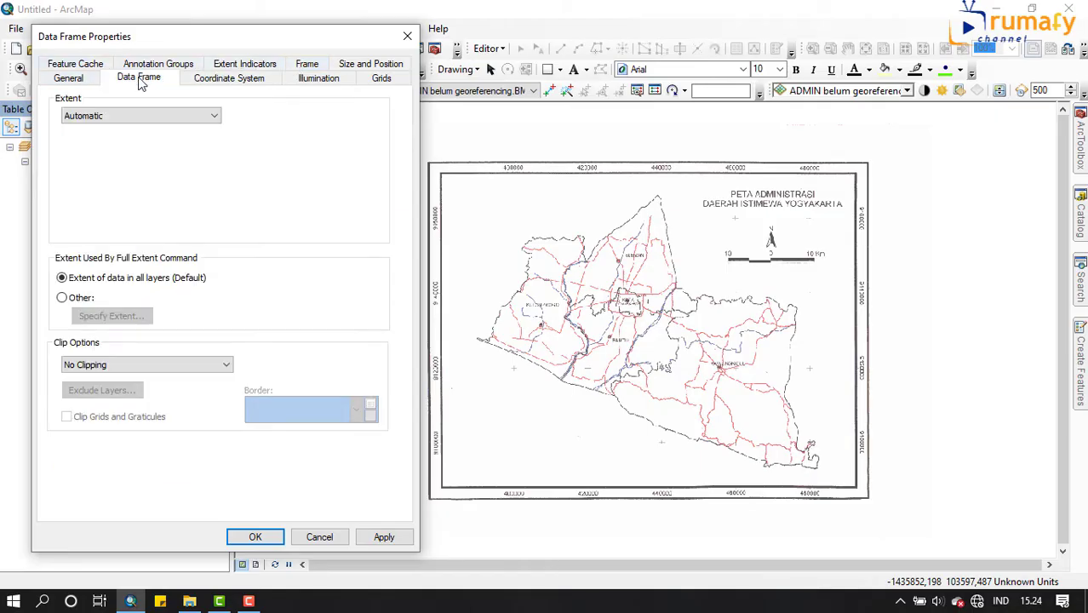
pyautogui.click(77, 79)
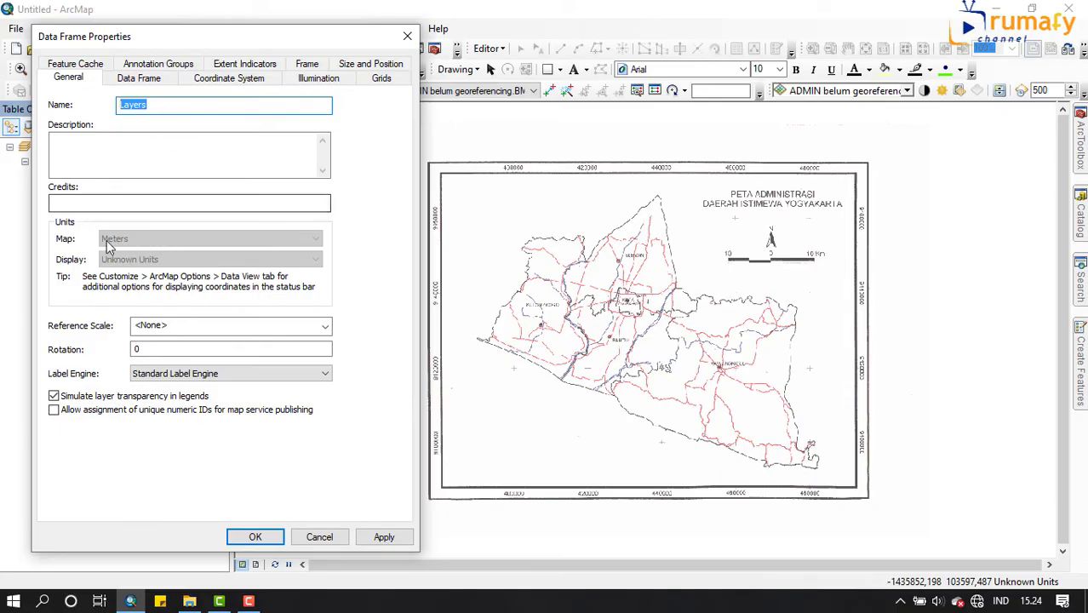
pyautogui.click(255, 536)
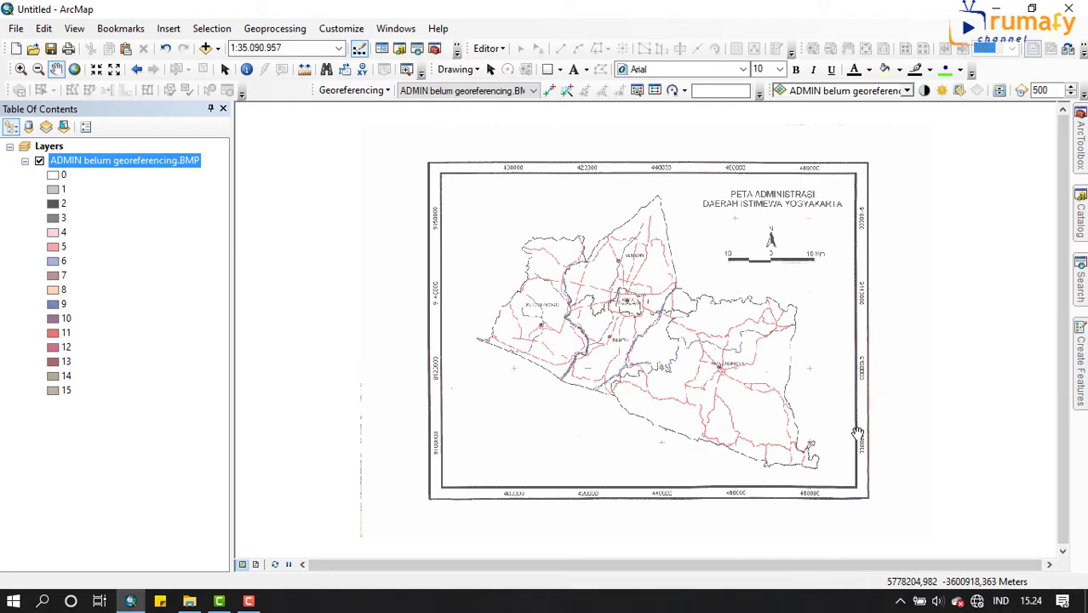
# Step: Examine the coordinate labels along the scanned map's frame and the grid crosses inside it
pyautogui.scroll(2, 551, 226)
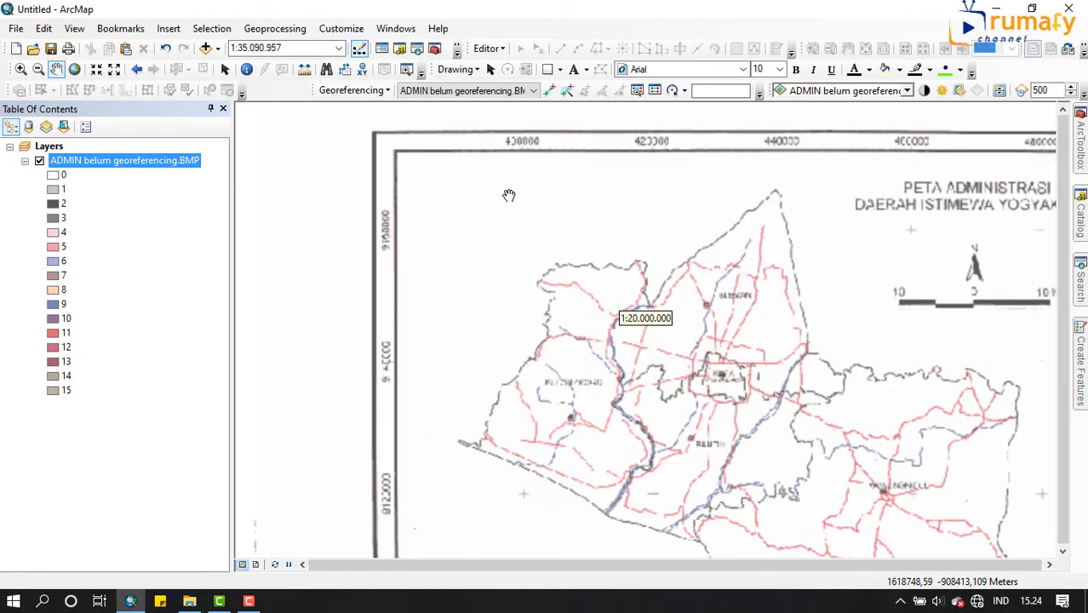
pyautogui.moveTo(954, 348); pyautogui.dragTo(854, 304)
pyautogui.scroll(-1, 856, 308)
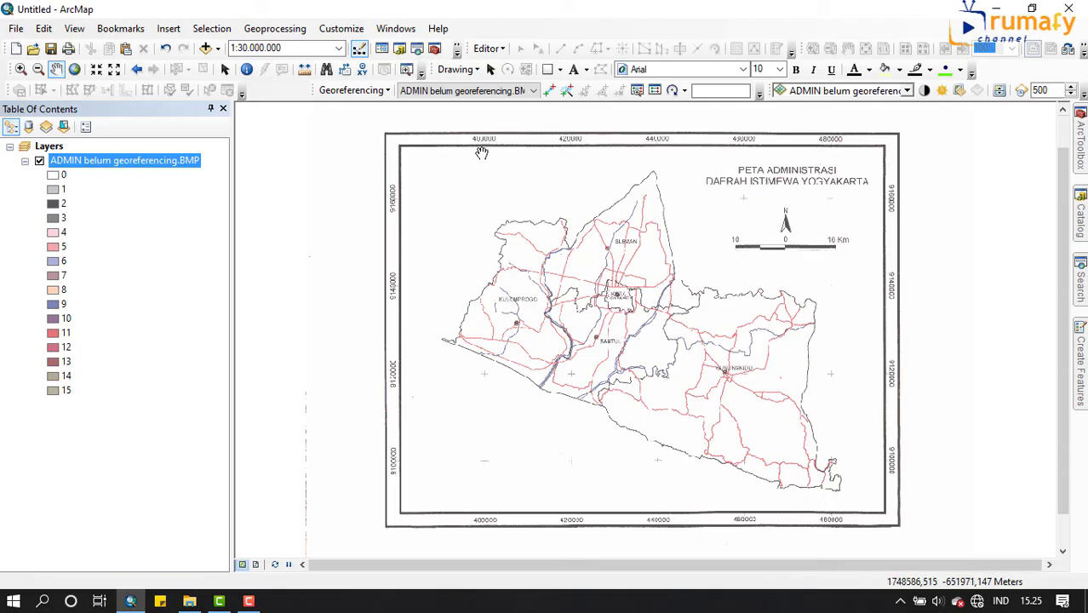
pyautogui.scroll(1, 482, 152)
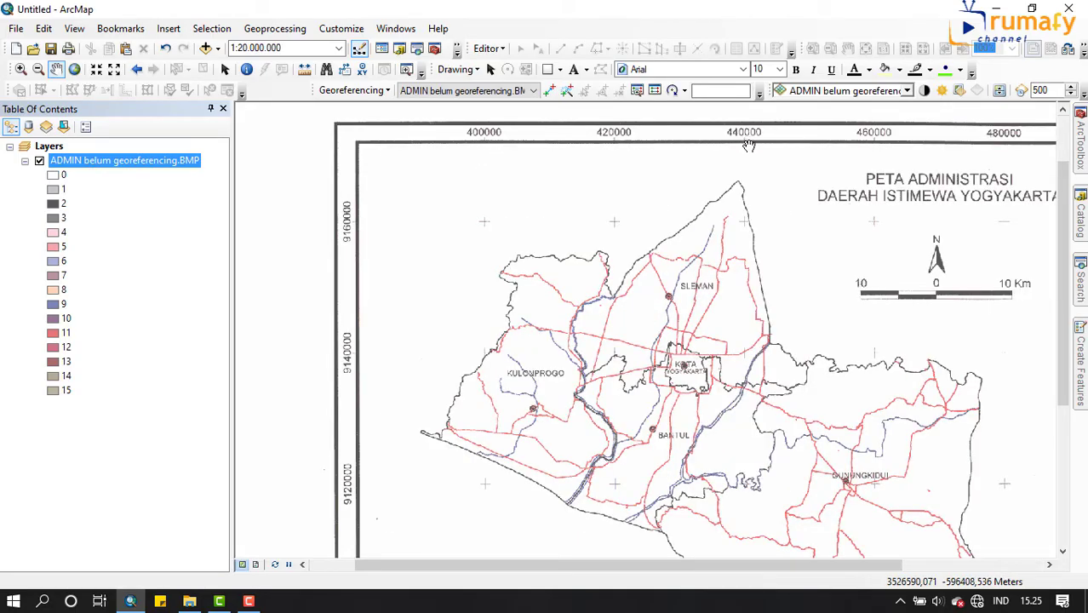
pyautogui.scroll(1, 844, 219)
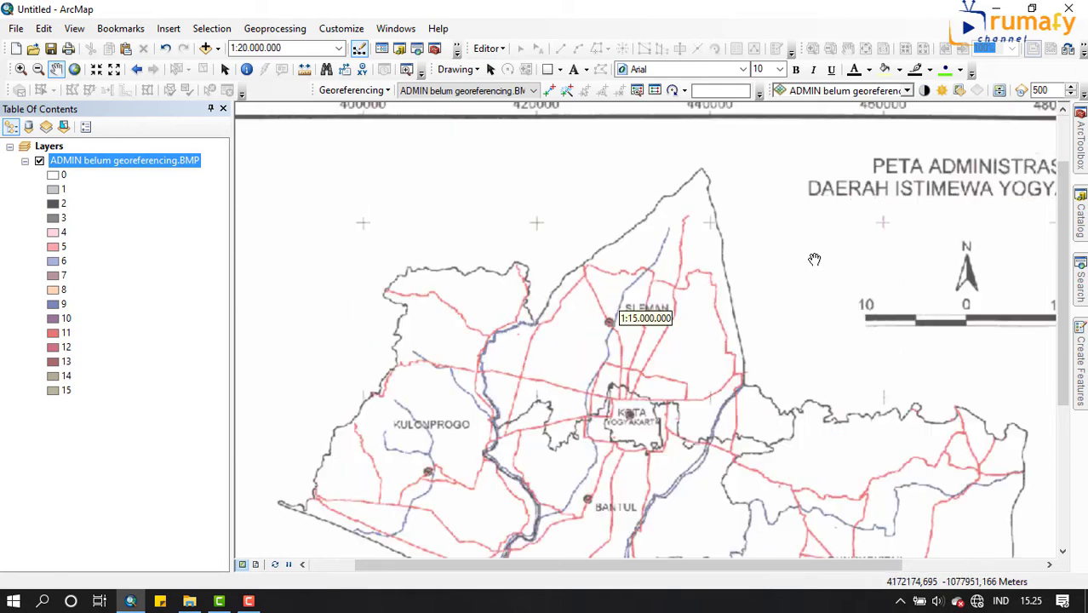
pyautogui.scroll(-2, 805, 277)
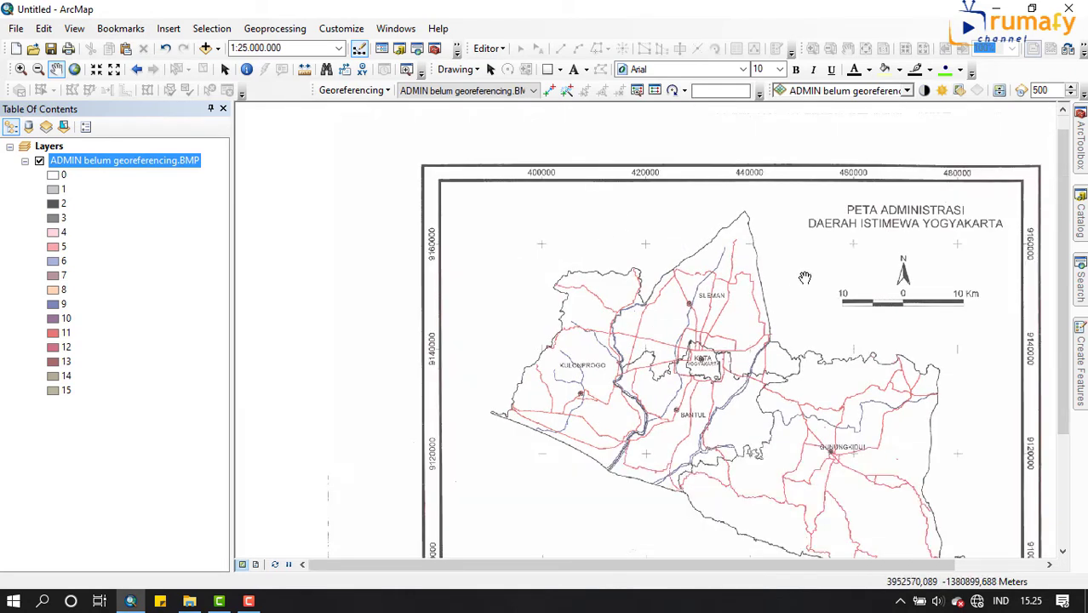
pyautogui.moveTo(820, 319); pyautogui.dragTo(785, 234)
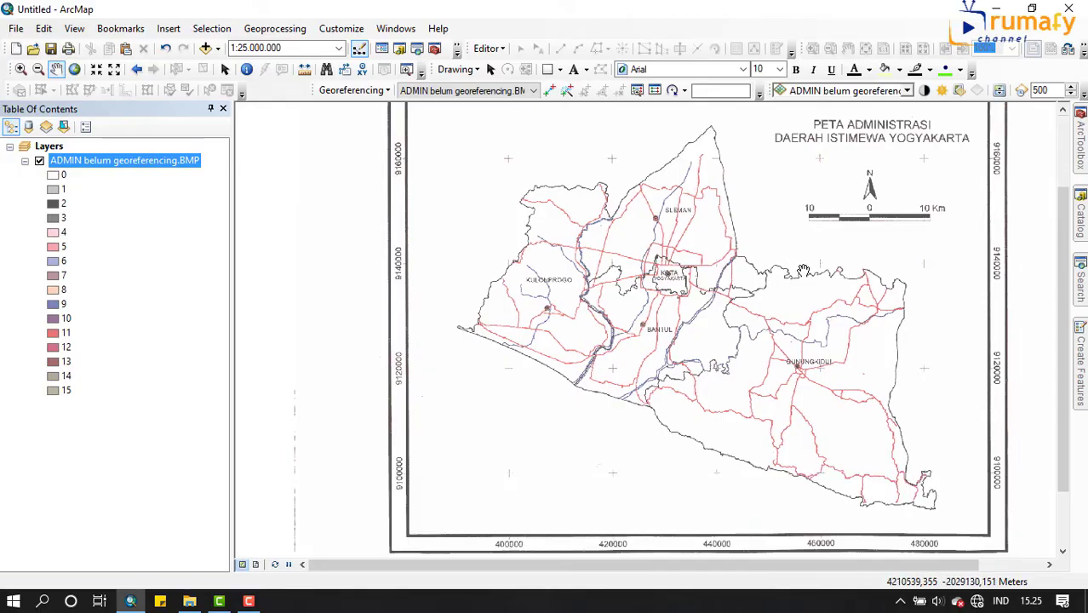
pyautogui.scroll(-1, 802, 270)
# Step: Inspect the grid cross near the map's upper-left corner where 400000 meets 9160000
pyautogui.scroll(2, 533, 142)
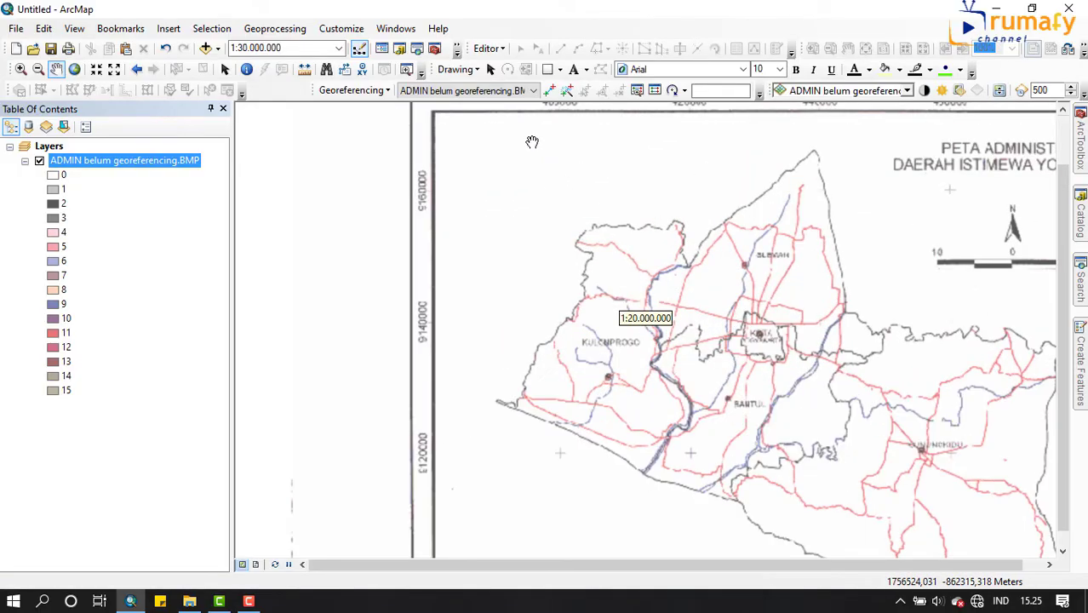
pyautogui.scroll(1, 532, 141)
pyautogui.moveTo(707, 133); pyautogui.dragTo(695, 288)
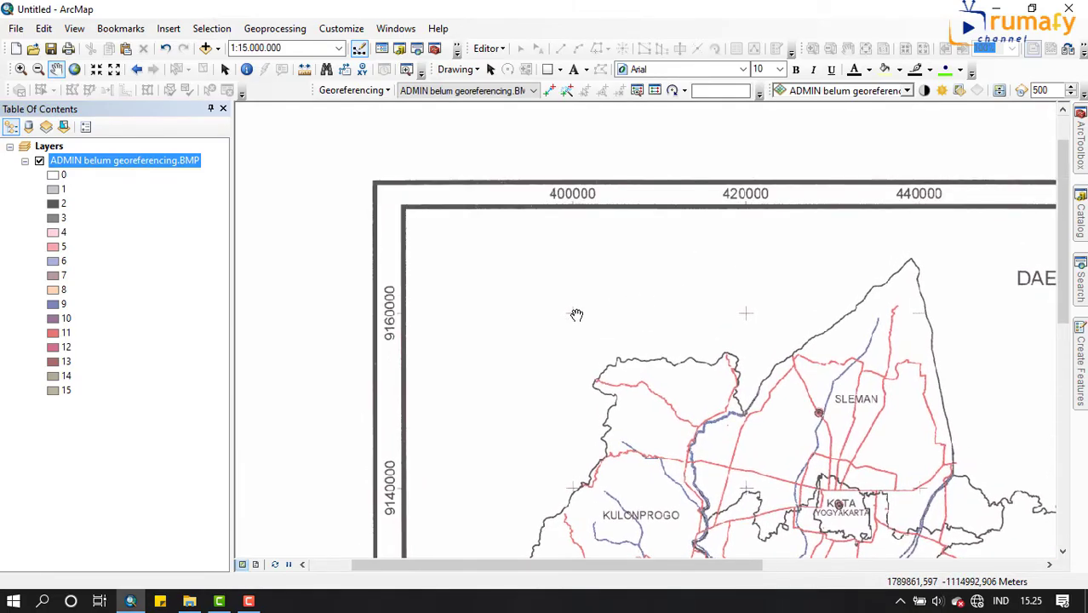
pyautogui.scroll(1, 576, 315)
pyautogui.scroll(1, 573, 307)
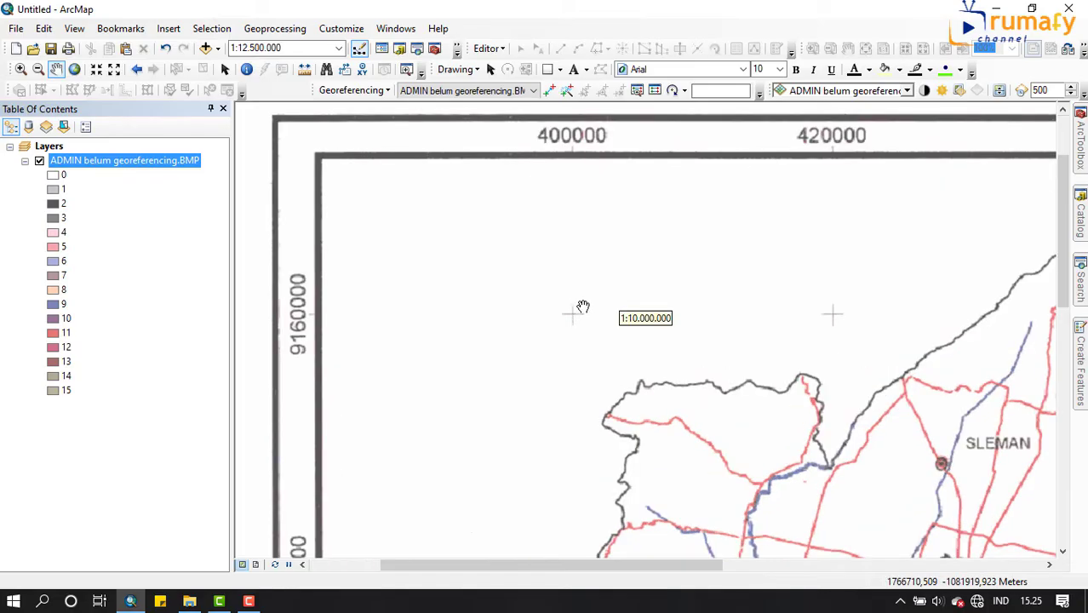
pyautogui.moveTo(663, 289); pyautogui.dragTo(697, 308)
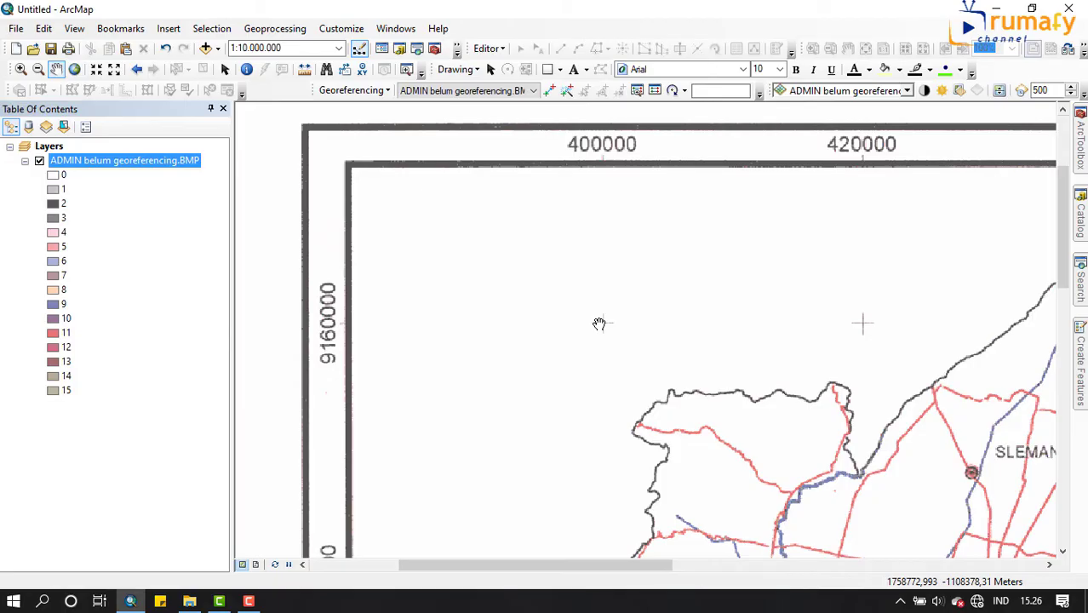
# Step: Hide and restore the Georeferencing toolbar, and float it before docking it back in its row
pyautogui.scroll(-3, 599, 324)
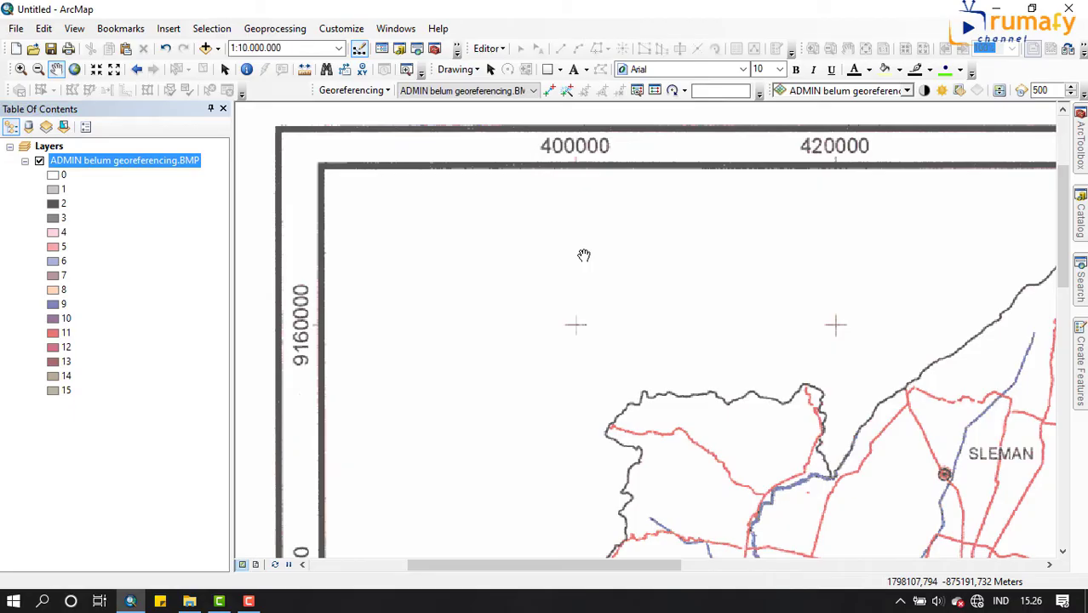
pyautogui.rightClick(531, 28)
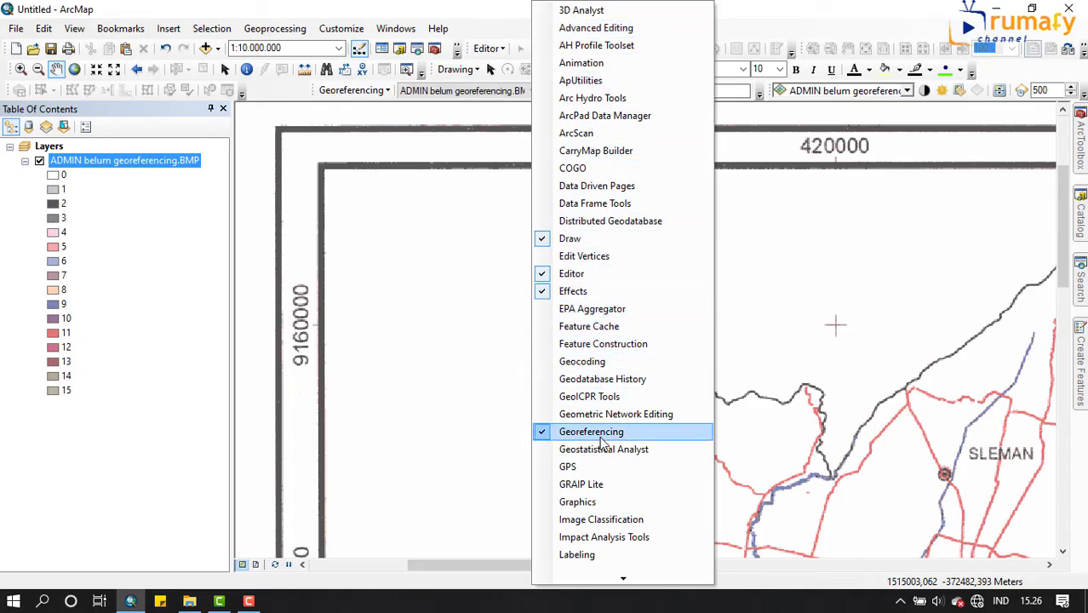
pyautogui.click(549, 435)
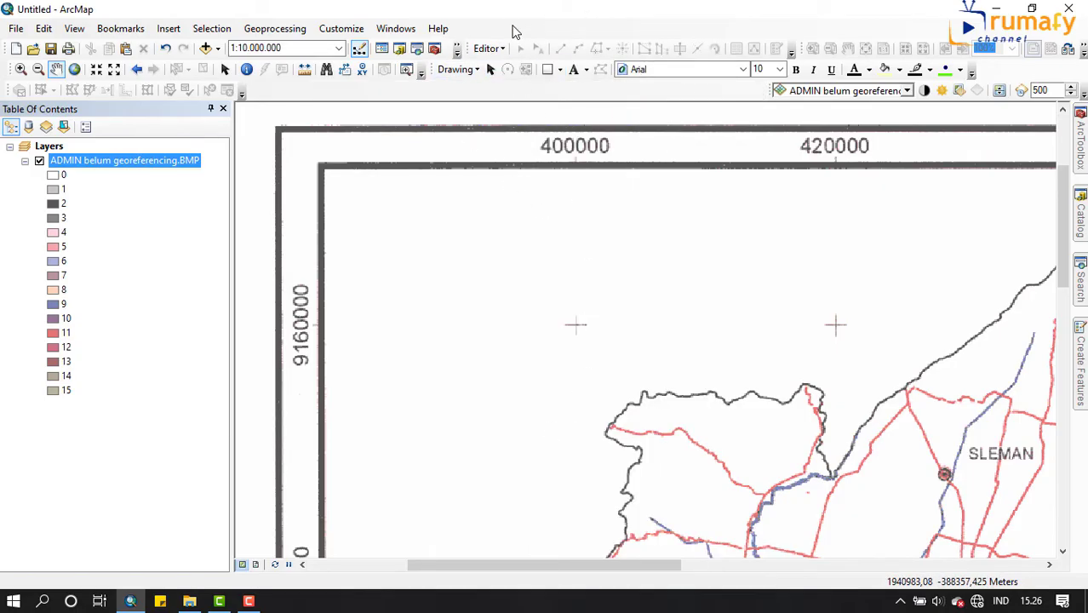
pyautogui.rightClick(516, 34)
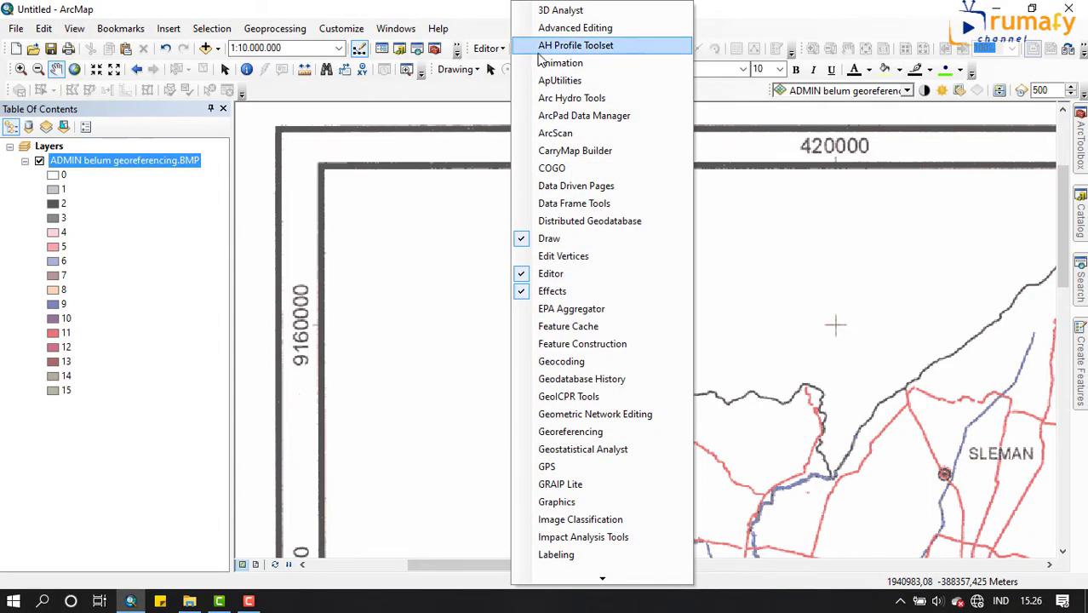
pyautogui.click(551, 438)
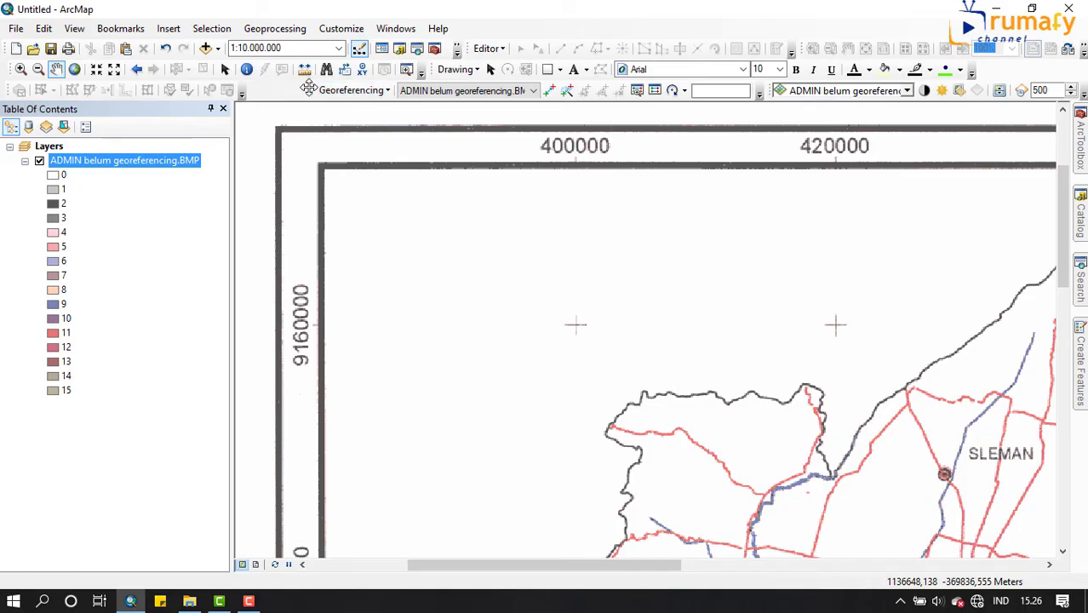
pyautogui.moveTo(305, 100); pyautogui.dragTo(299, 138)
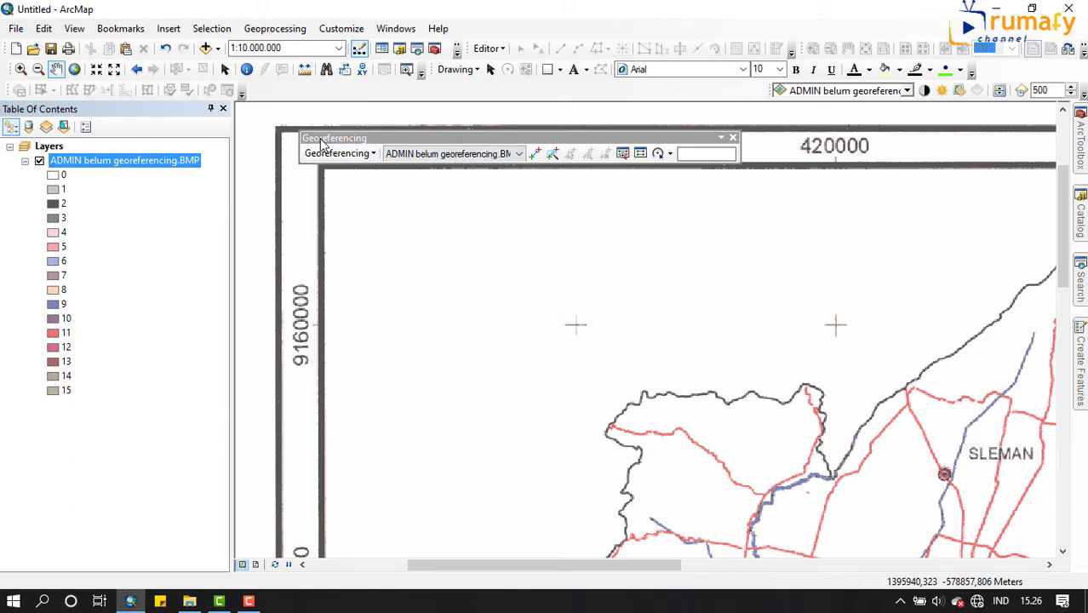
pyautogui.moveTo(383, 143); pyautogui.dragTo(392, 96)
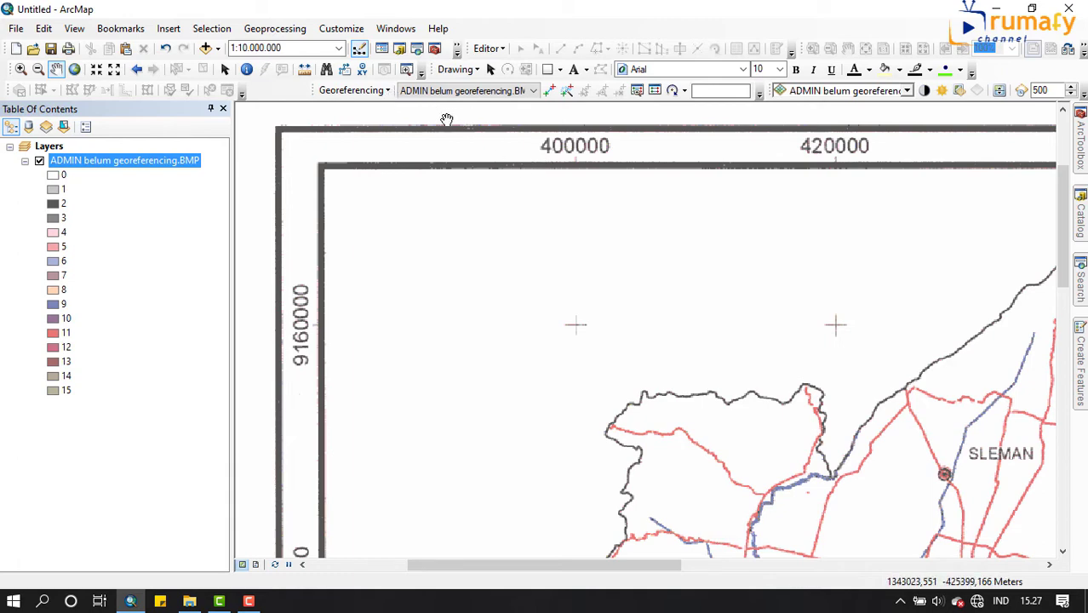
# Step: Check which raster layer is set as the georeferencing target
pyautogui.click(534, 91)
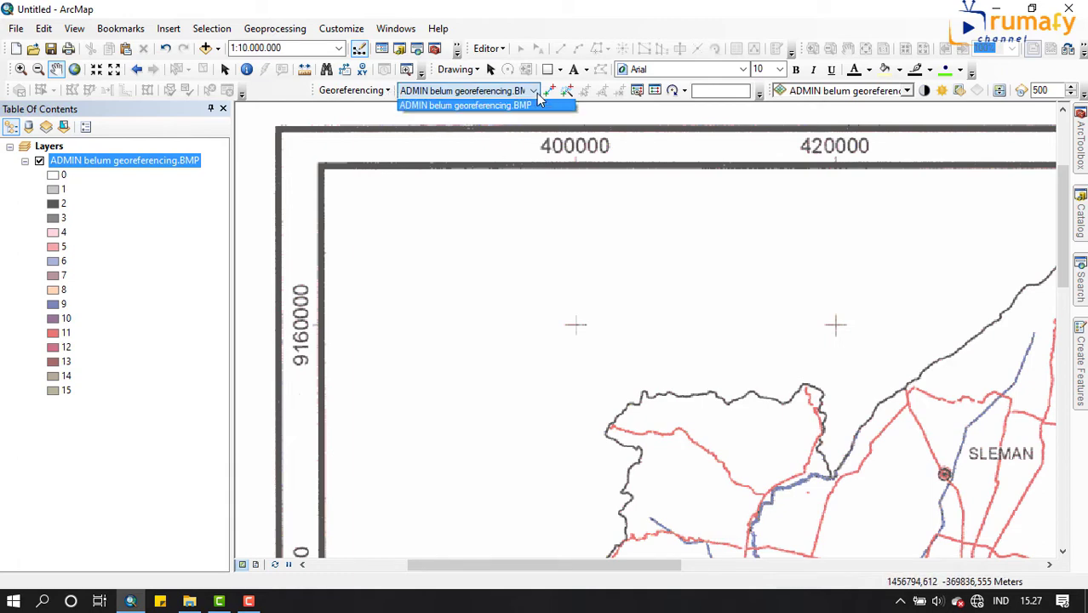
pyautogui.click(537, 97)
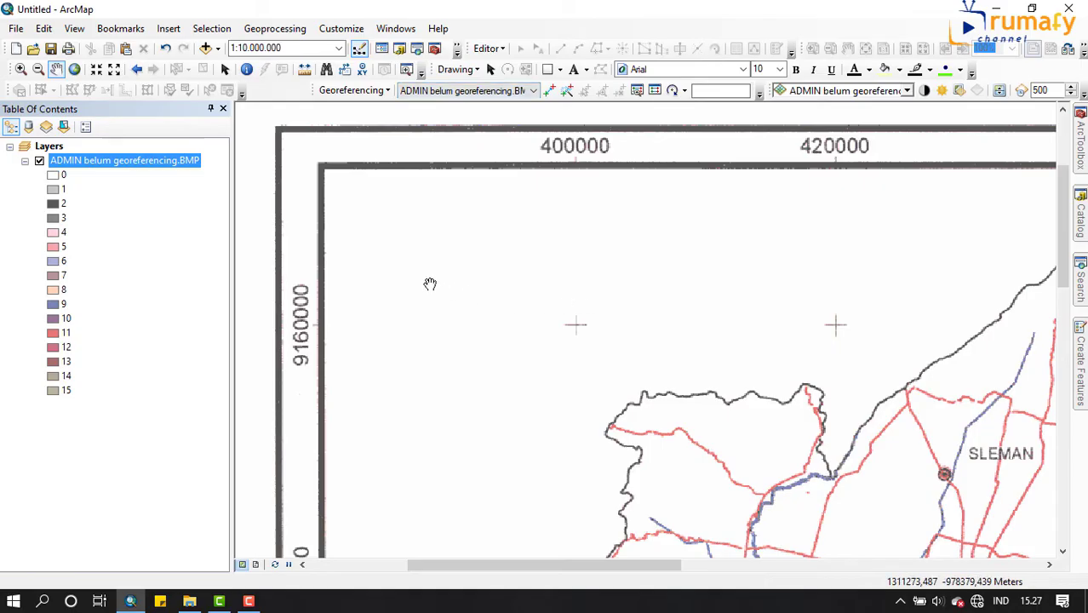
pyautogui.scroll(1, 306, 262)
pyautogui.scroll(-1, 306, 261)
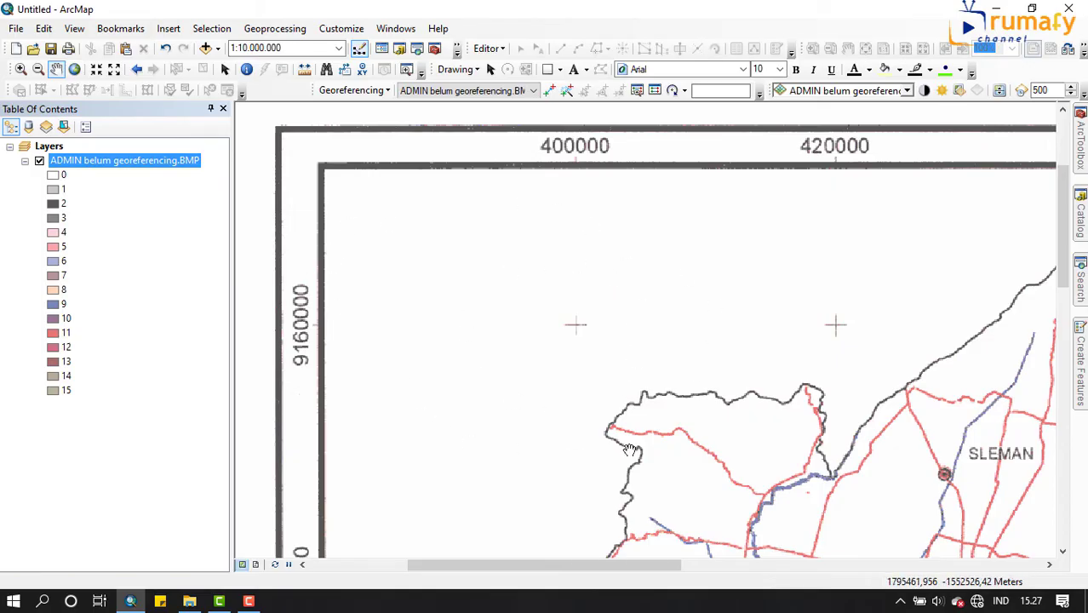
# Step: Place the first control point at the centre of the grid cross where 400000 meets 9160000, and open its X and Y coordinate entry
pyautogui.click(544, 90)
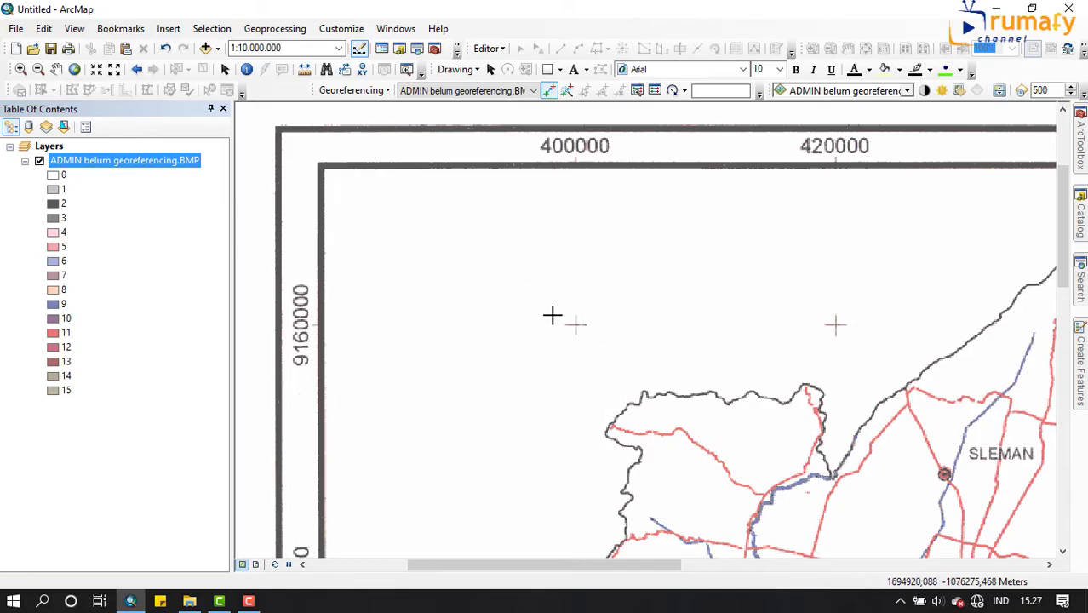
pyautogui.scroll(-1, 575, 327)
pyautogui.scroll(-7, 576, 322)
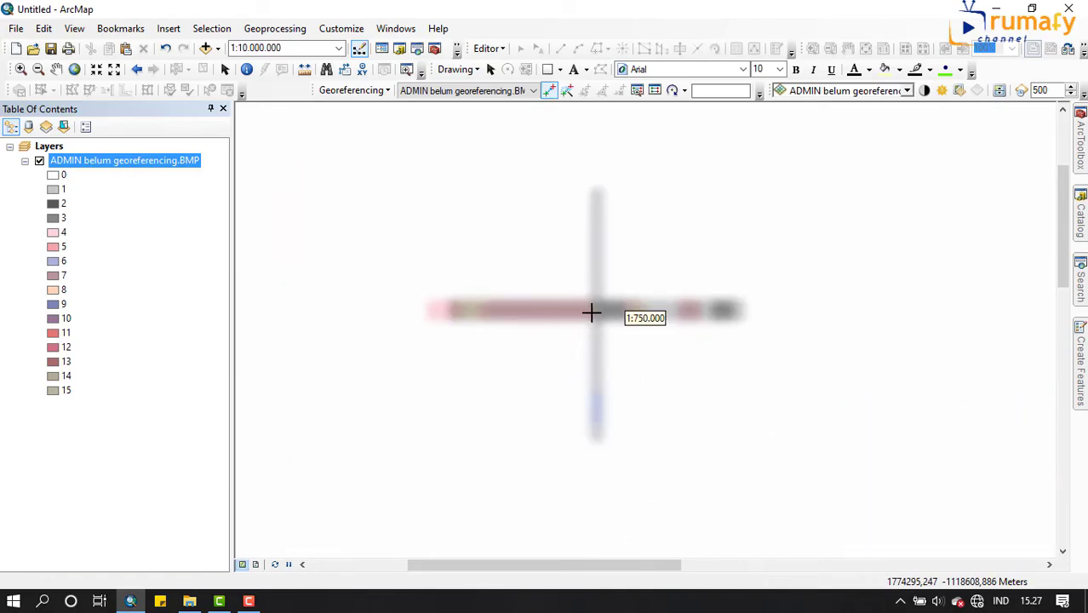
pyautogui.scroll(-5, 594, 312)
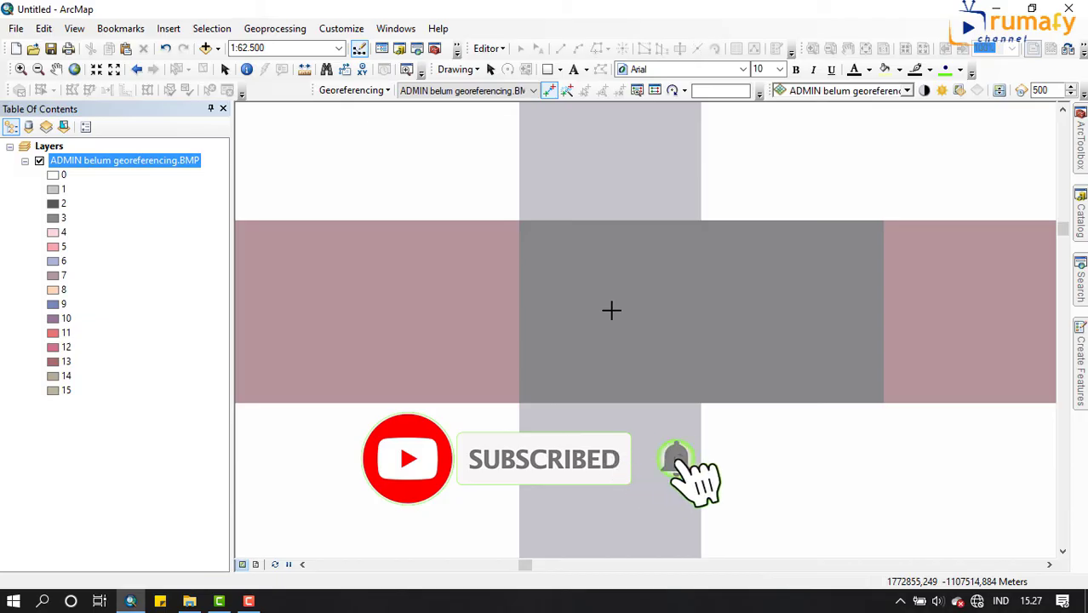
pyautogui.scroll(-1, 610, 310)
pyautogui.scroll(-2, 608, 311)
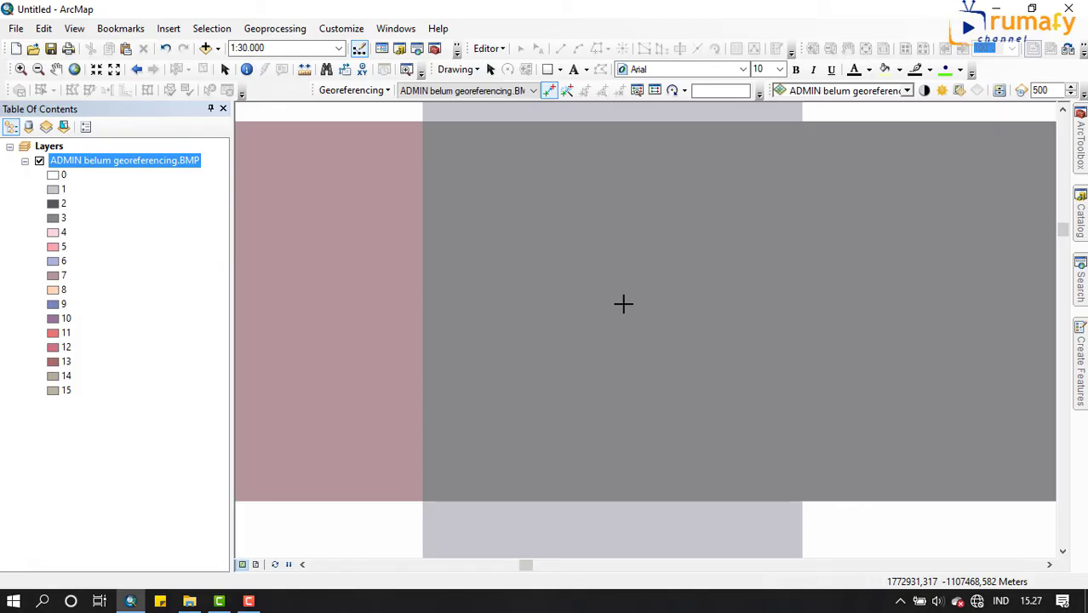
pyautogui.click(623, 304)
pyautogui.rightClick(623, 304)
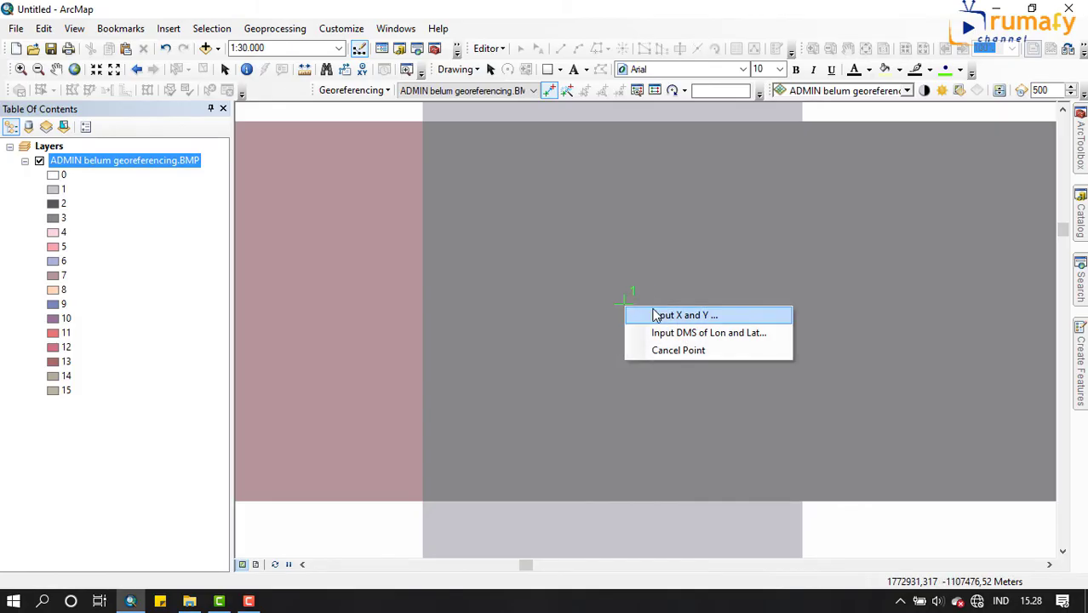
pyautogui.click(719, 318)
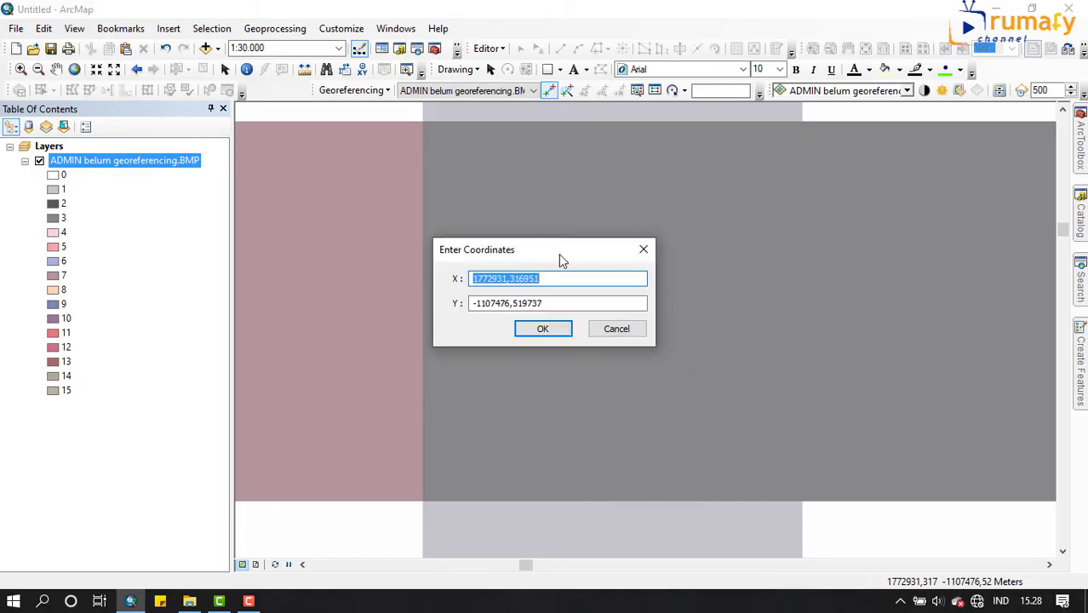
pyautogui.moveTo(558, 254); pyautogui.dragTo(452, 244)
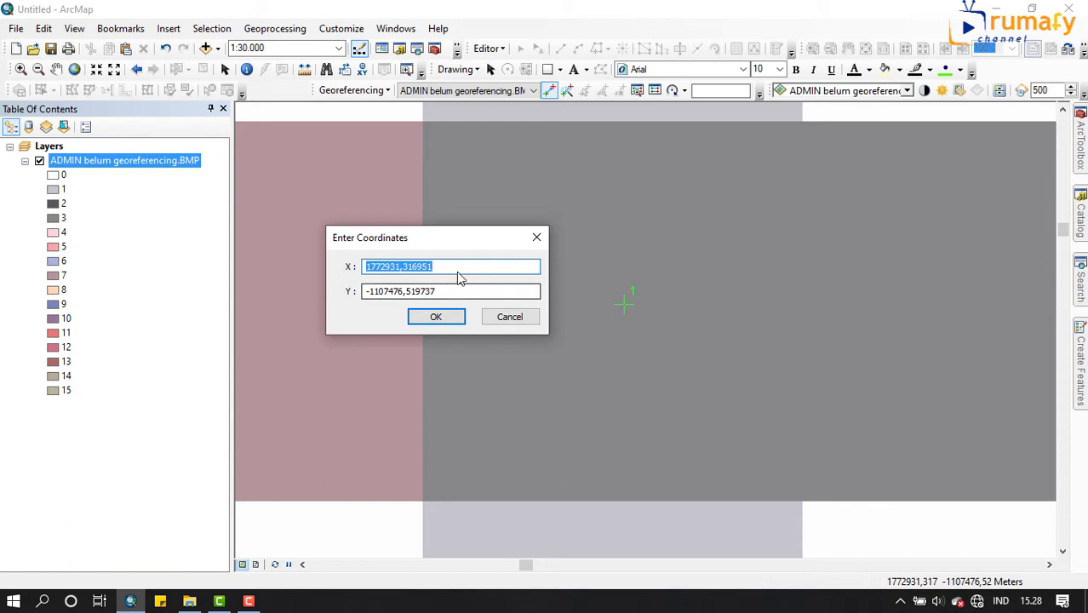
# Step: Open the ADMIN belum georeferencing image in the photo viewer and read the frame coordinates of its upper-left grid cross
pyautogui.click(189, 601)
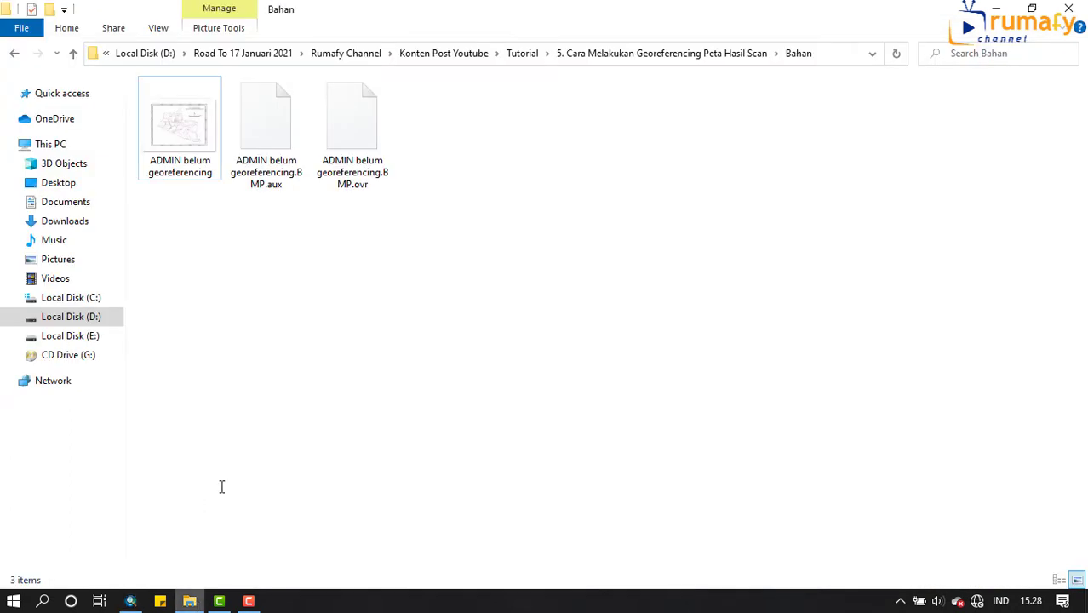
pyautogui.doubleClick(186, 151)
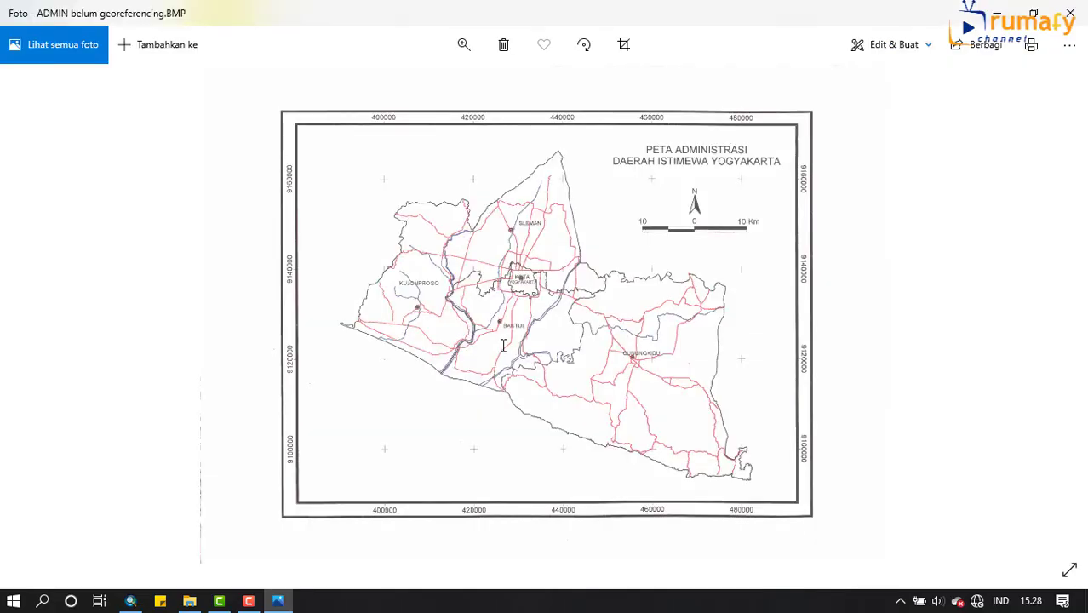
pyautogui.scroll(3, 382, 153)
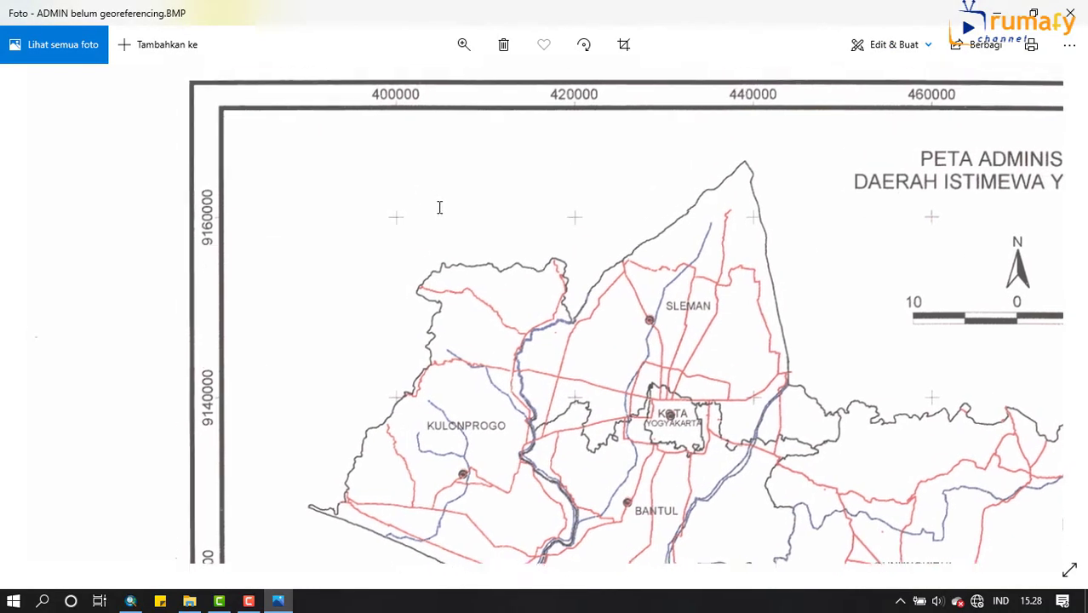
pyautogui.scroll(-3, 537, 214)
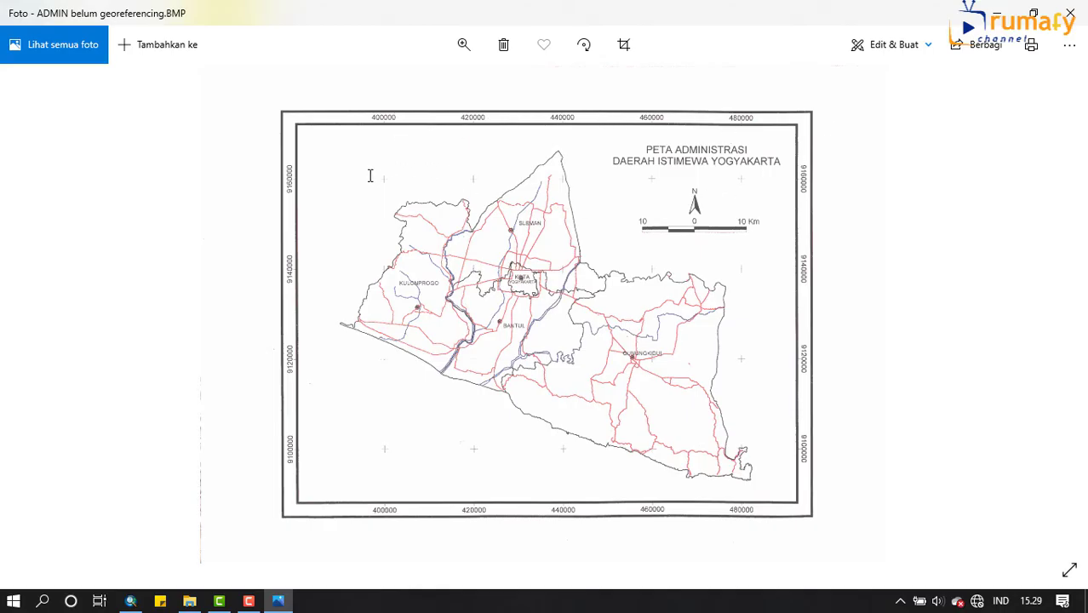
pyautogui.scroll(3, 369, 175)
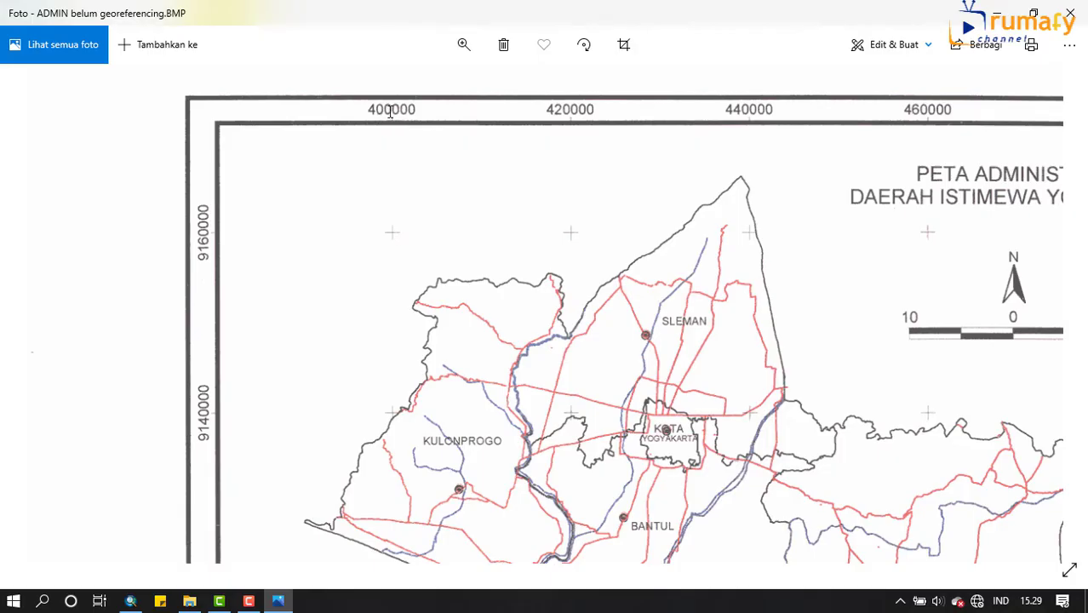
# Step: Back in ArcMap, set the first control point's coordinates to X 400000 and Y 916000, rechecking the image for the Y label
pyautogui.hotkey('alt', 'Tab')
pyautogui.write('400000')
pyautogui.click(279, 601)
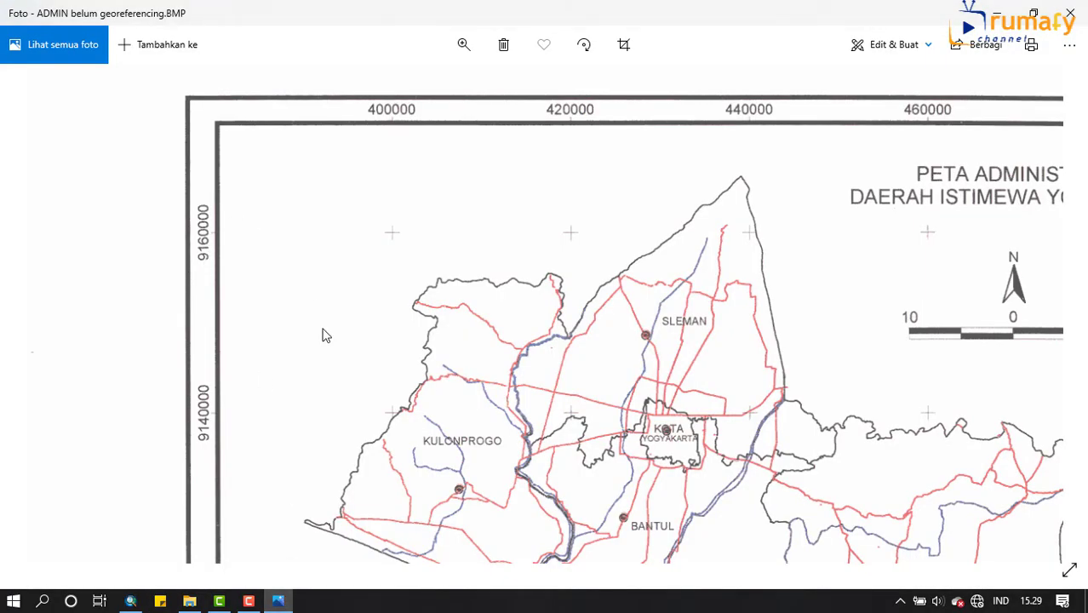
pyautogui.click(130, 601)
pyautogui.hotkey('ctrl', 'a')
pyautogui.write('916000')
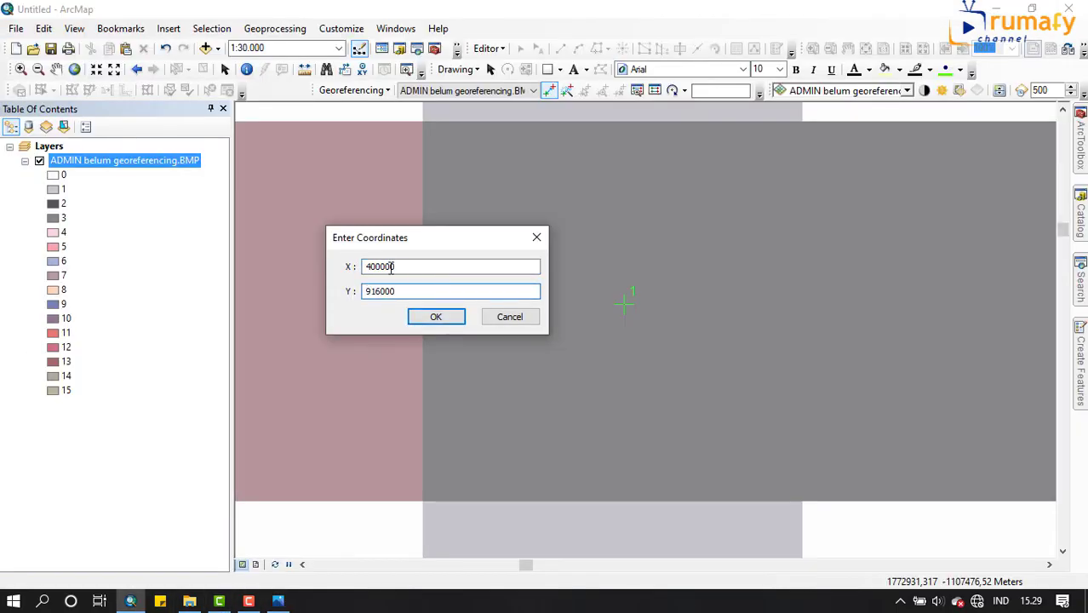
pyautogui.click(424, 323)
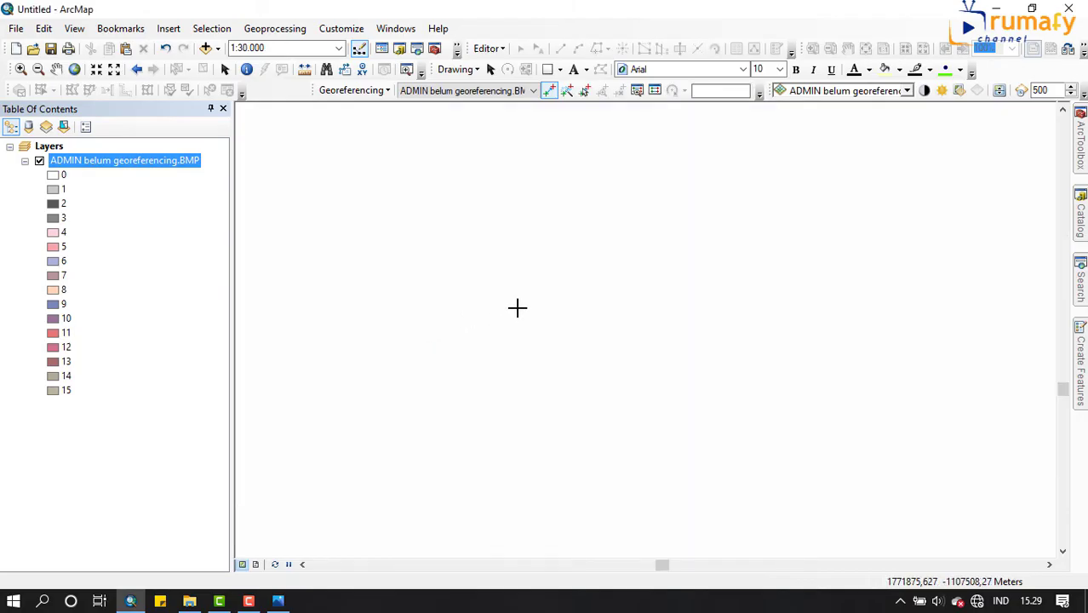
# Step: Zoom to the full extent of the ADMIN belum georeferencing.BMP layer
pyautogui.scroll(-3, 517, 308)
pyautogui.scroll(-3, 517, 307)
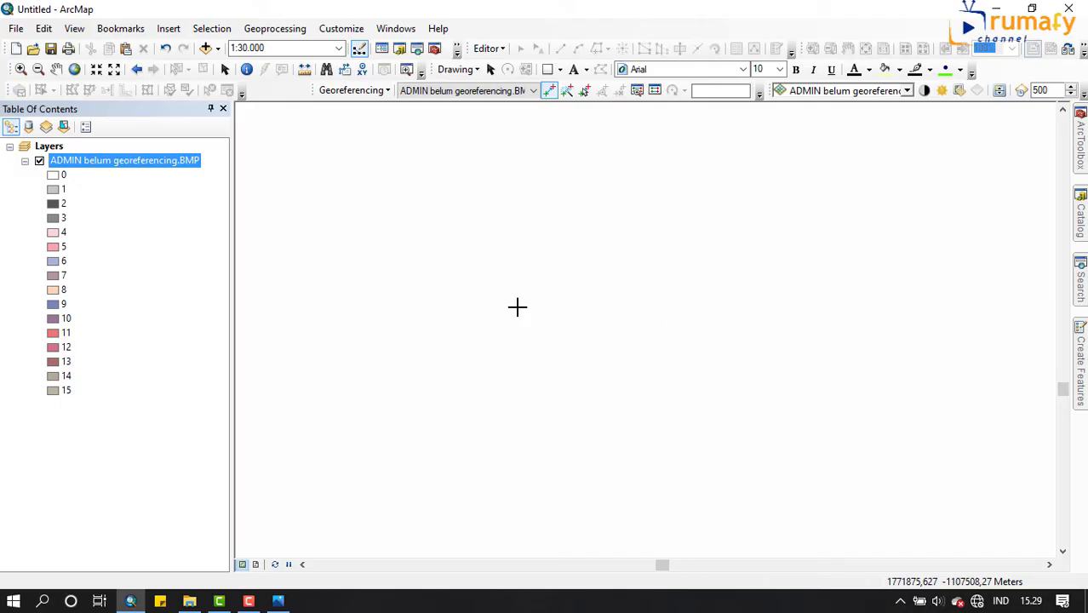
pyautogui.rightClick(155, 166)
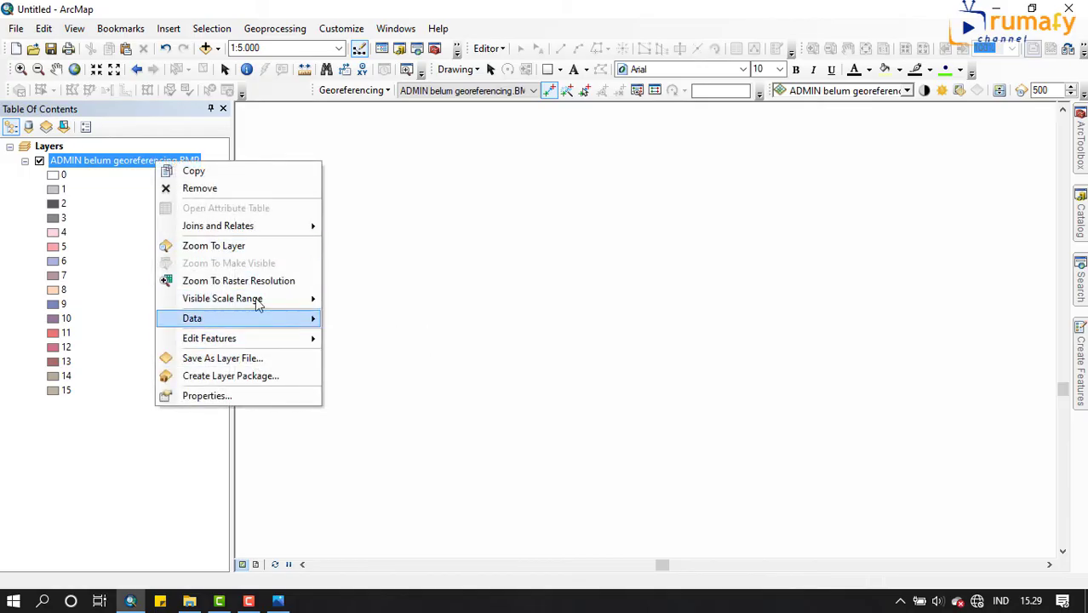
pyautogui.click(258, 247)
# Step: Inspect the first control point on the grid cross near the scanned map's upper-left corner
pyautogui.scroll(-5, 521, 224)
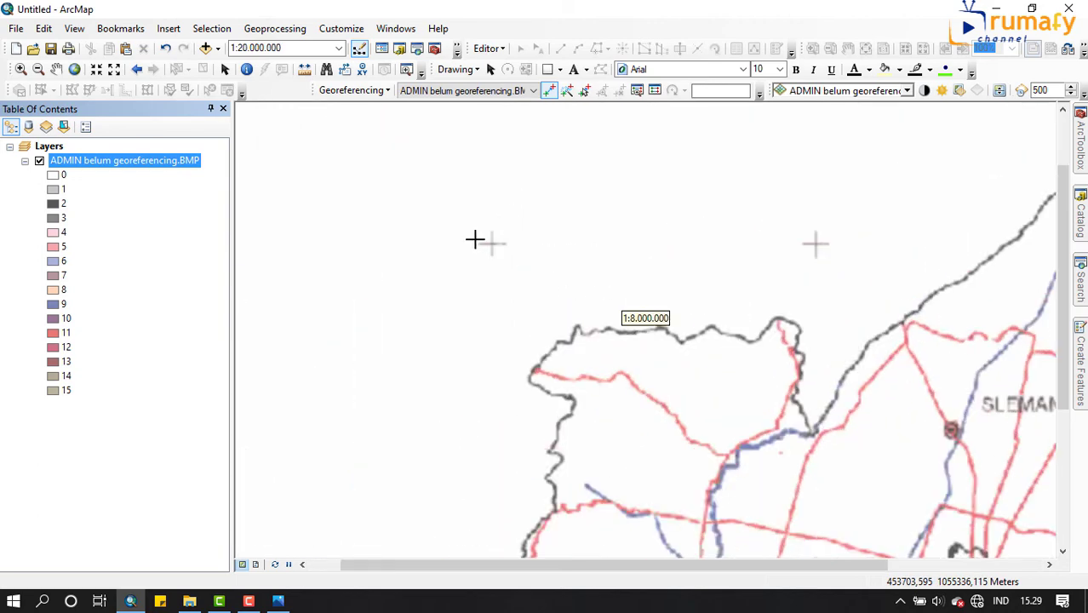
pyautogui.scroll(-3, 479, 241)
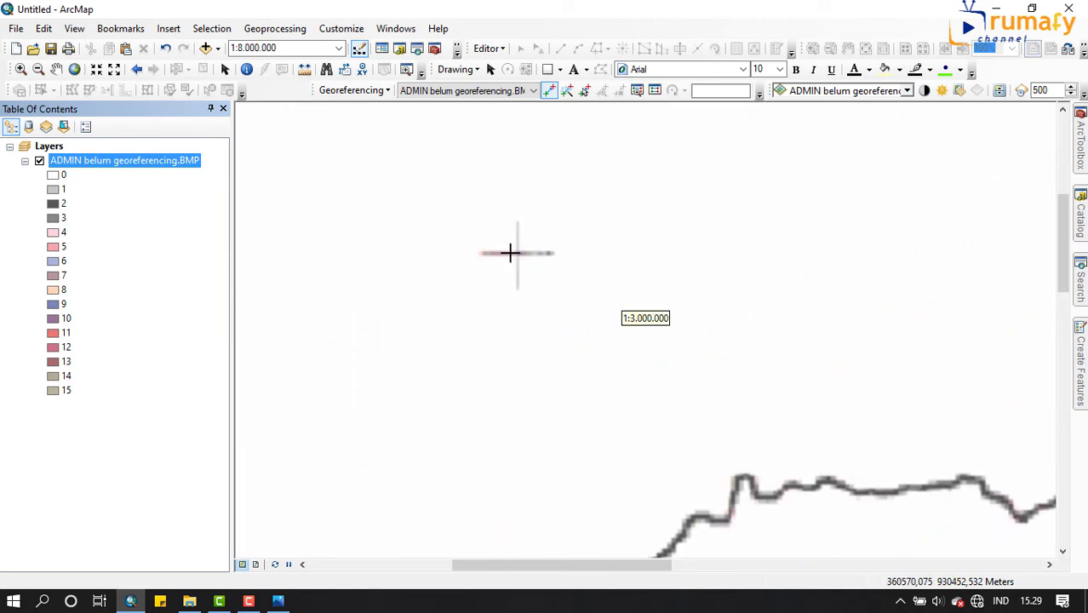
pyautogui.scroll(-2, 523, 253)
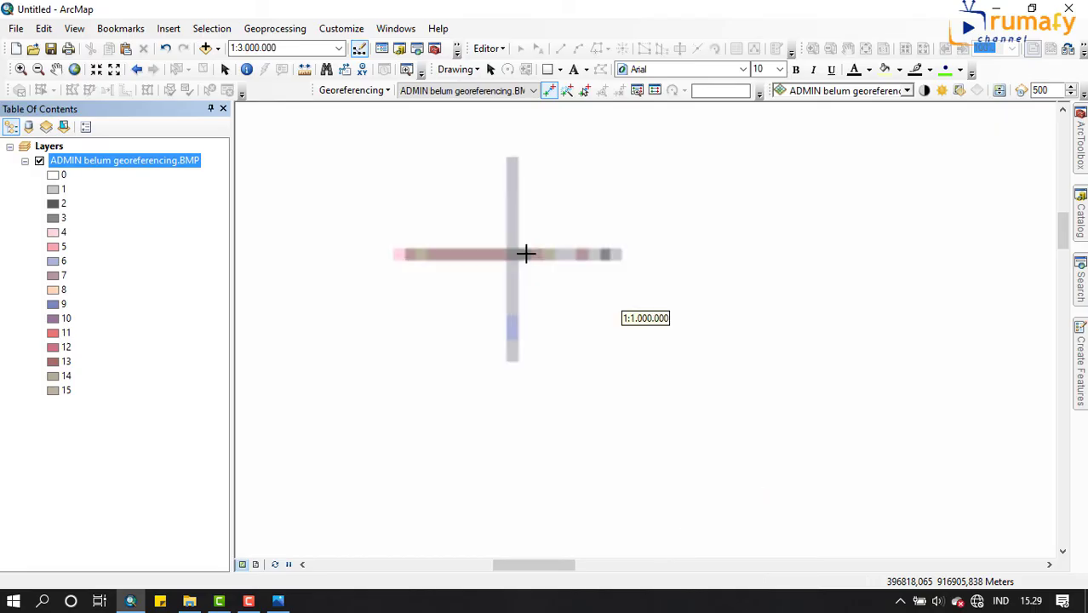
pyautogui.scroll(1, 565, 308)
pyautogui.scroll(4, 569, 315)
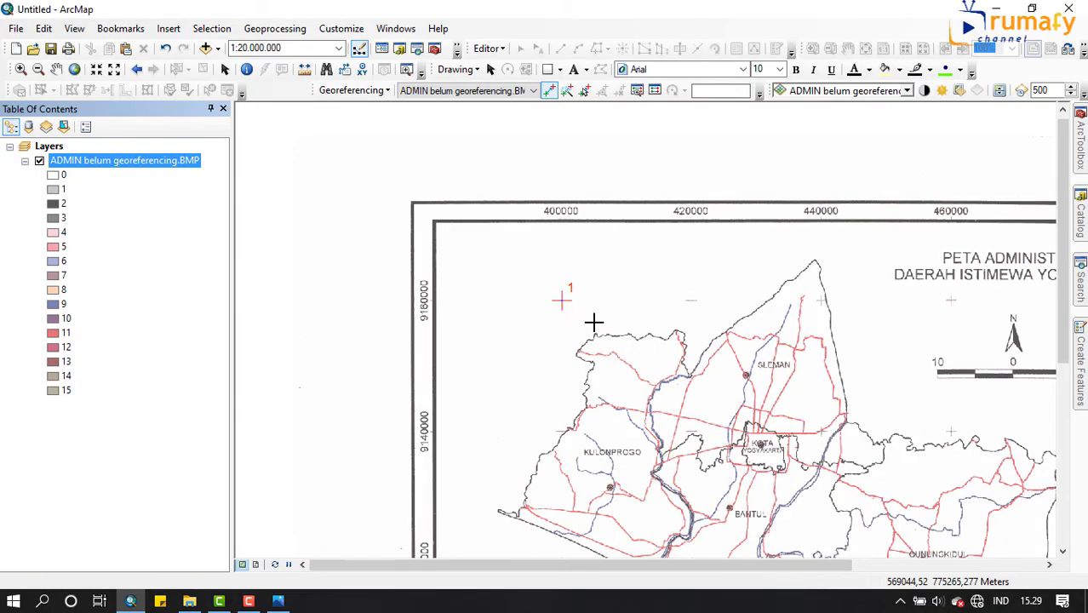
pyautogui.scroll(-1, 898, 375)
pyautogui.scroll(2, 897, 375)
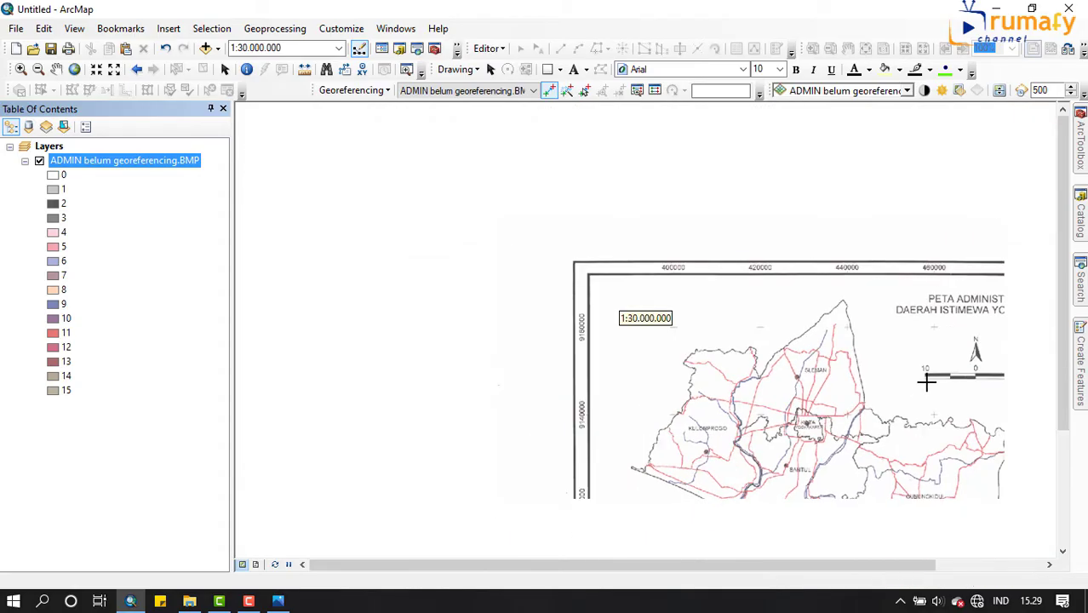
# Step: Place the second control point on the center of the grid cross near the scanned map's lower-right corner
pyautogui.moveTo(925, 363); pyautogui.dragTo(839, 290)
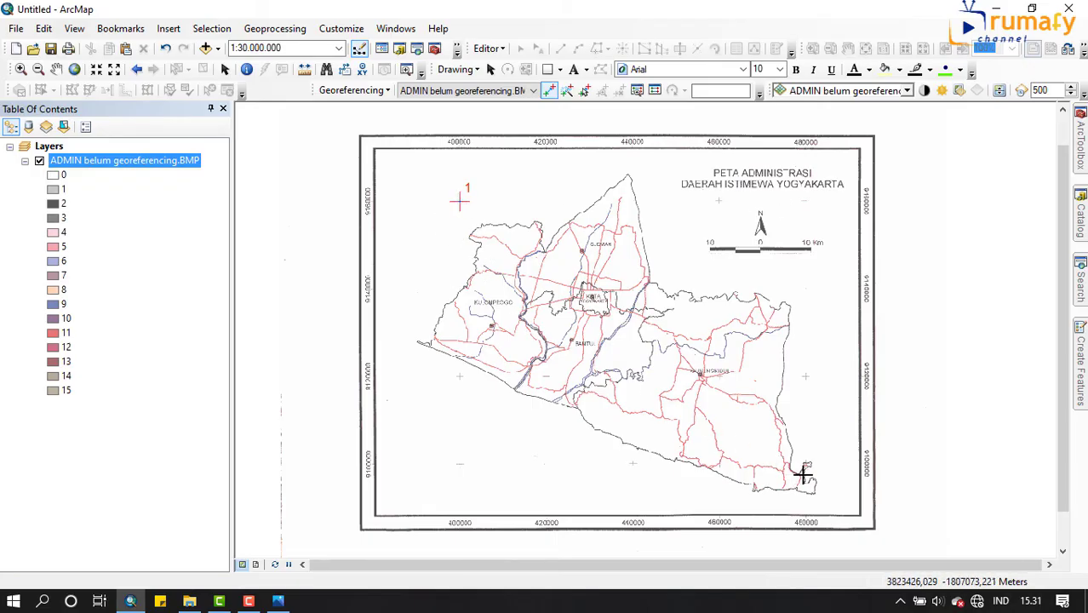
pyautogui.scroll(1, 803, 474)
pyautogui.scroll(-1, 805, 477)
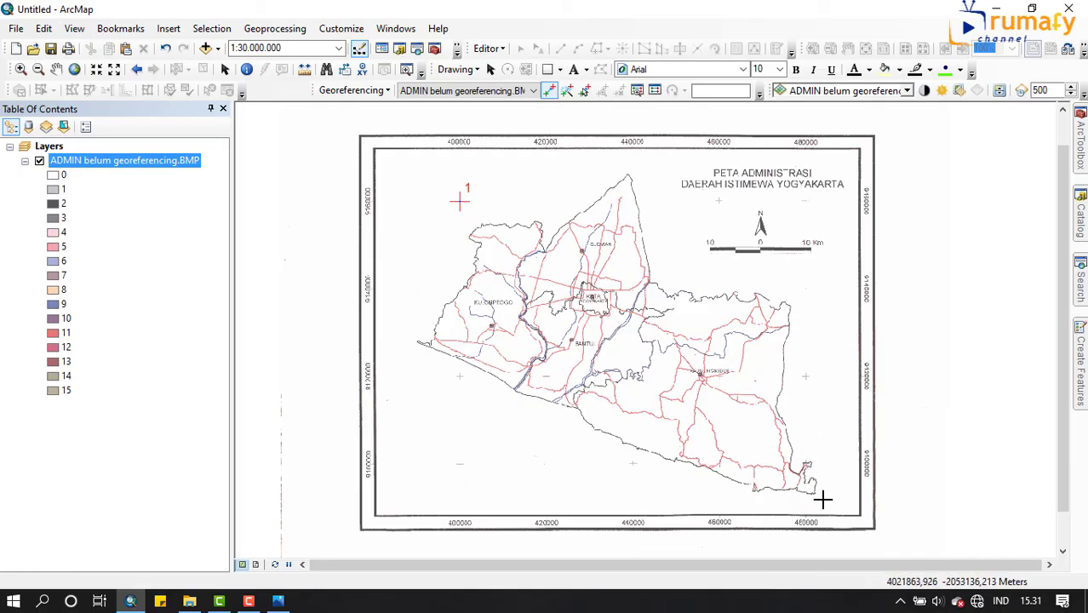
pyautogui.scroll(-3, 822, 495)
pyautogui.scroll(-3, 852, 464)
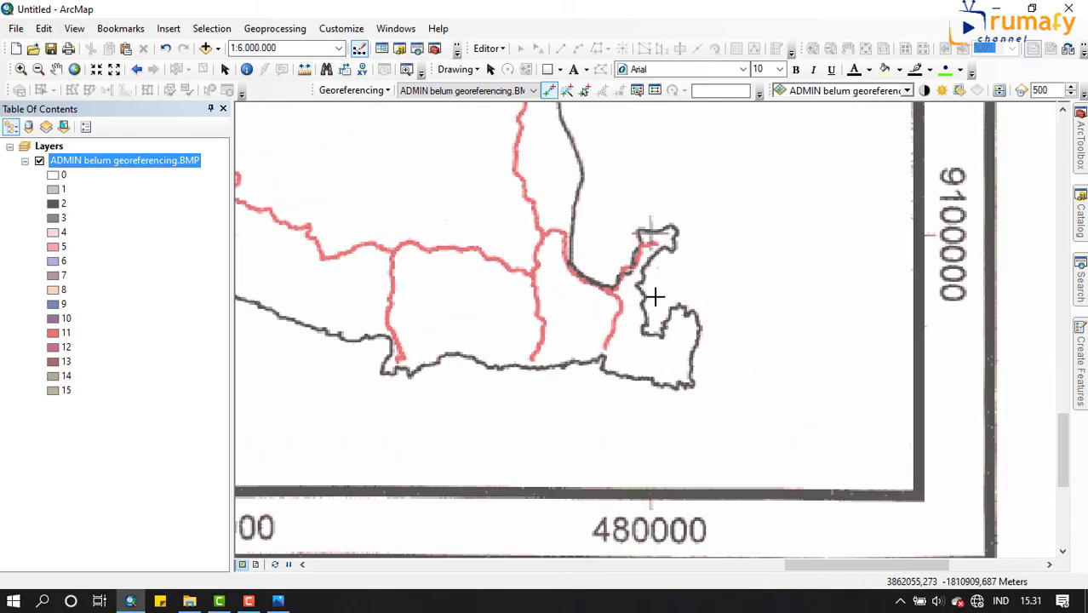
pyautogui.scroll(-2, 634, 247)
pyautogui.scroll(-4, 646, 205)
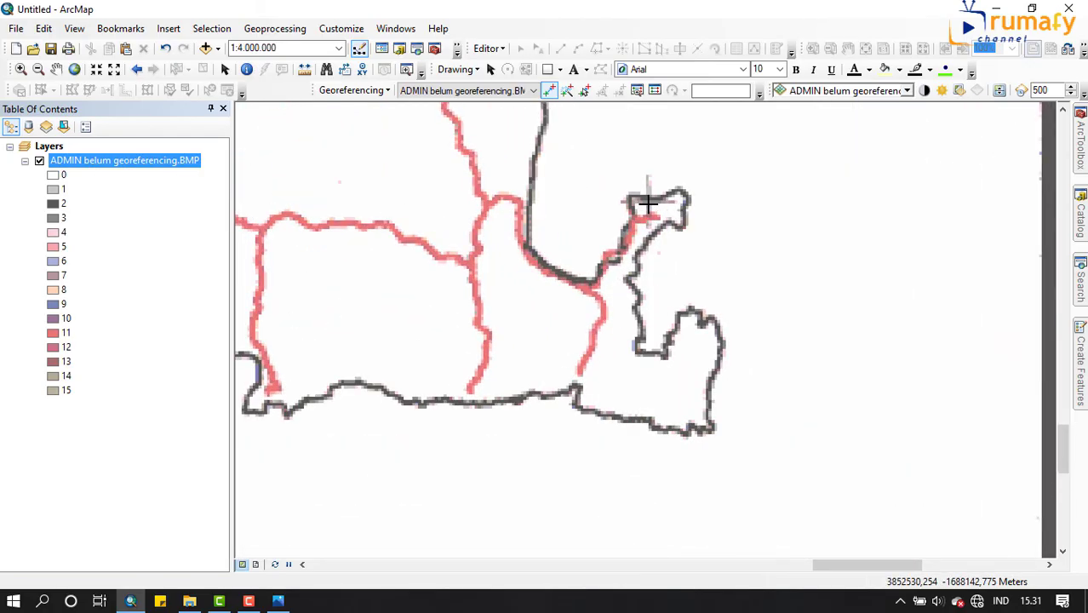
pyautogui.scroll(-2, 664, 281)
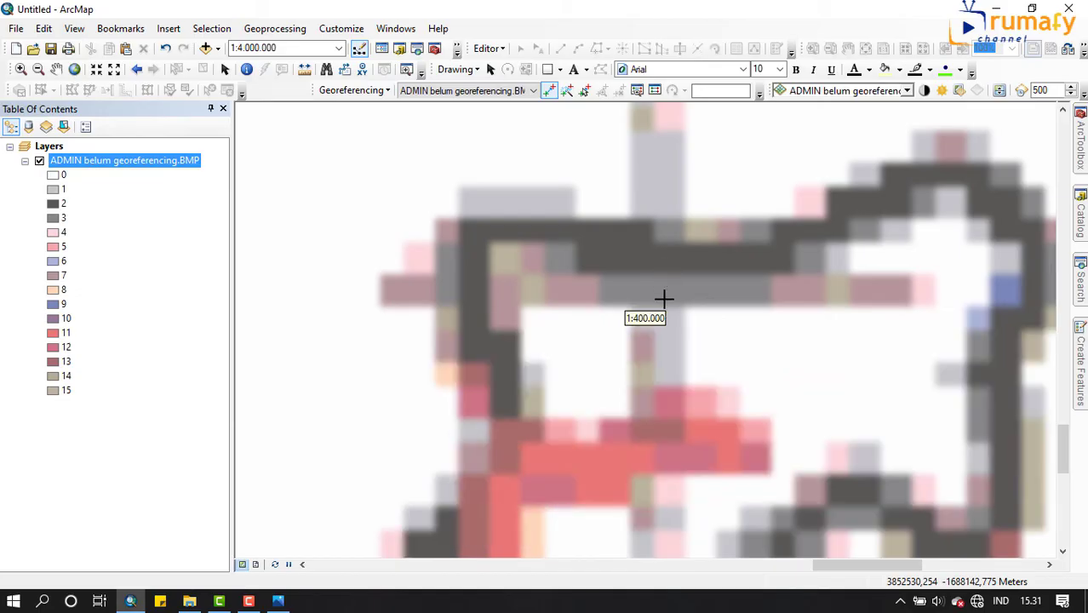
pyautogui.scroll(-1, 661, 287)
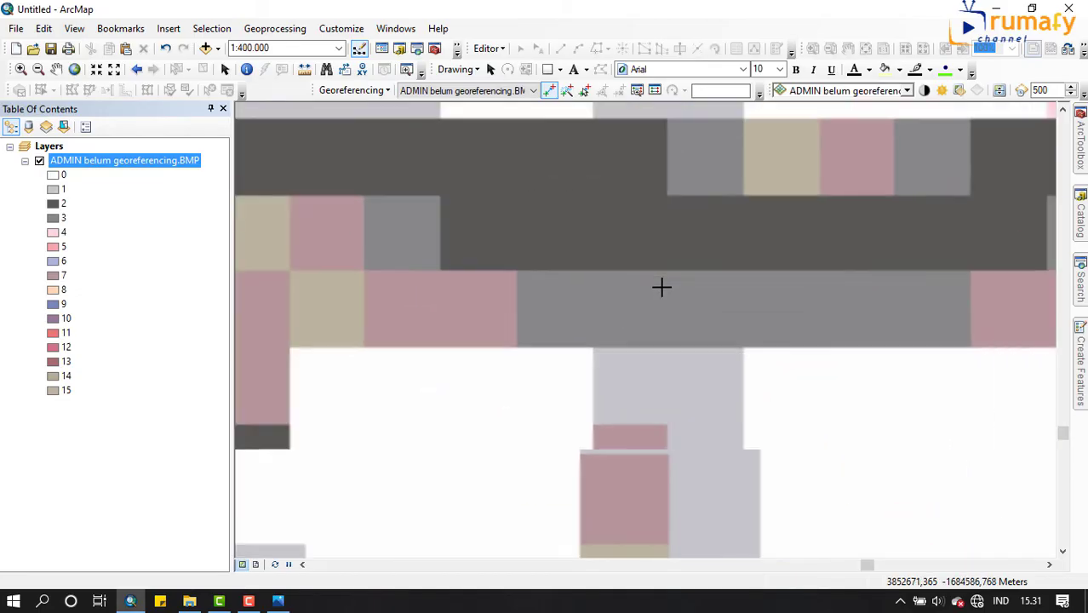
pyautogui.scroll(1, 669, 288)
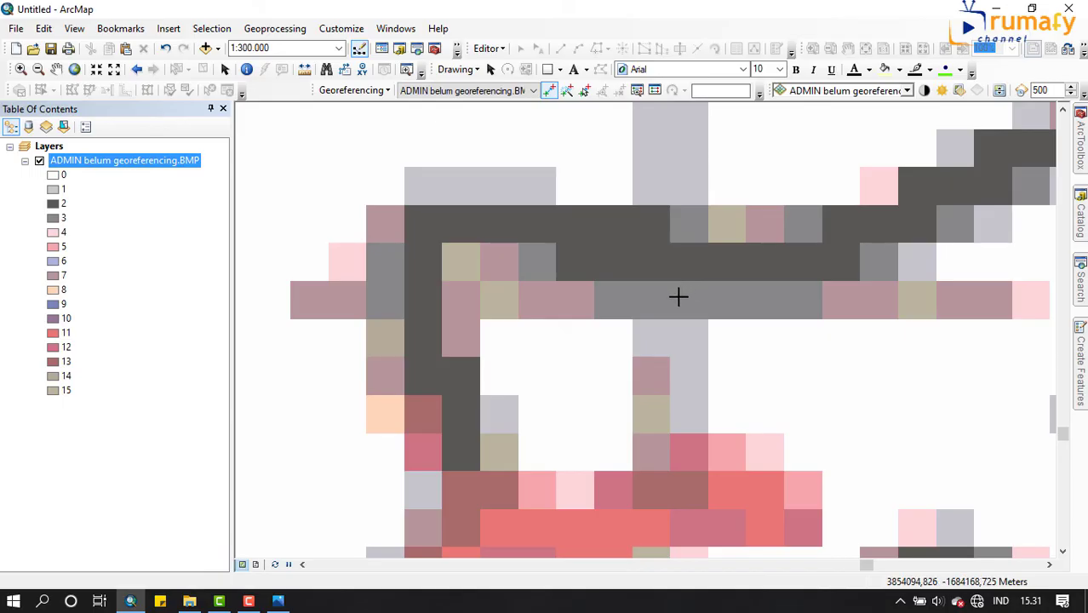
pyautogui.scroll(-2, 670, 290)
pyautogui.scroll(-2, 669, 289)
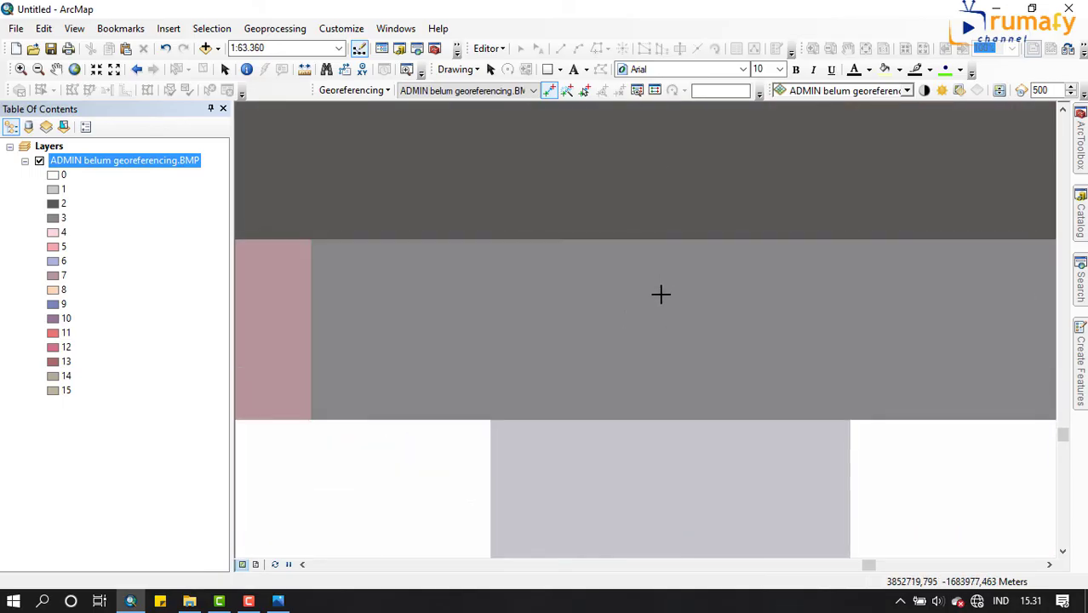
pyautogui.click(661, 294)
# Step: Set the second control point's coordinates to X 480000 and Y 9100000, reading the frame labels in the photo viewer image
pyautogui.rightClick(661, 294)
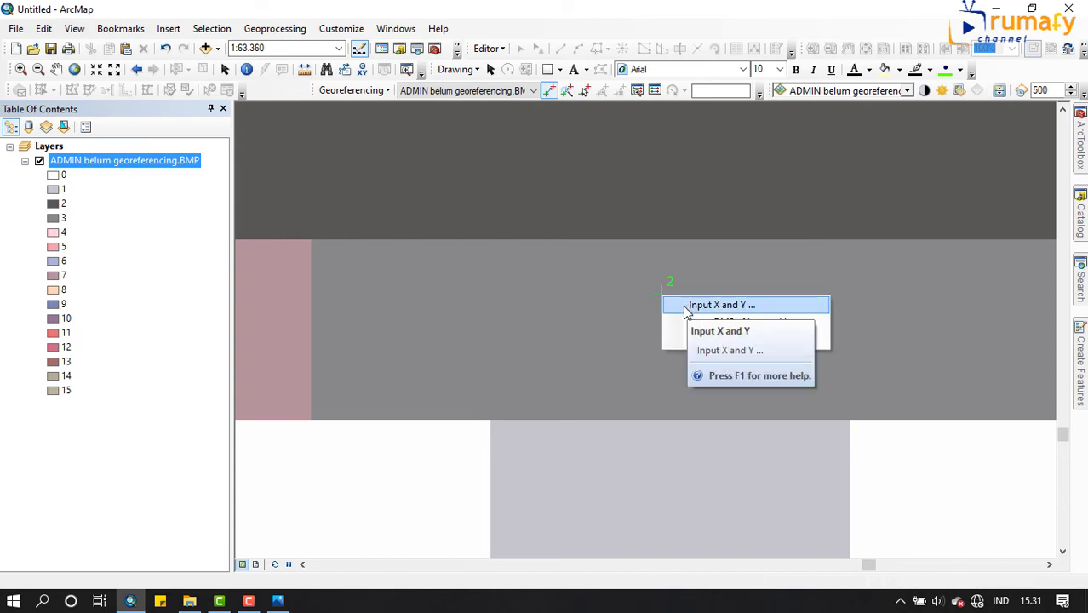
pyautogui.click(686, 308)
pyautogui.hotkey('alt', 'Tab')
pyautogui.scroll(-2, 336, 534)
pyautogui.scroll(2, 707, 511)
pyautogui.scroll(-2, 770, 347)
pyautogui.scroll(2, 769, 490)
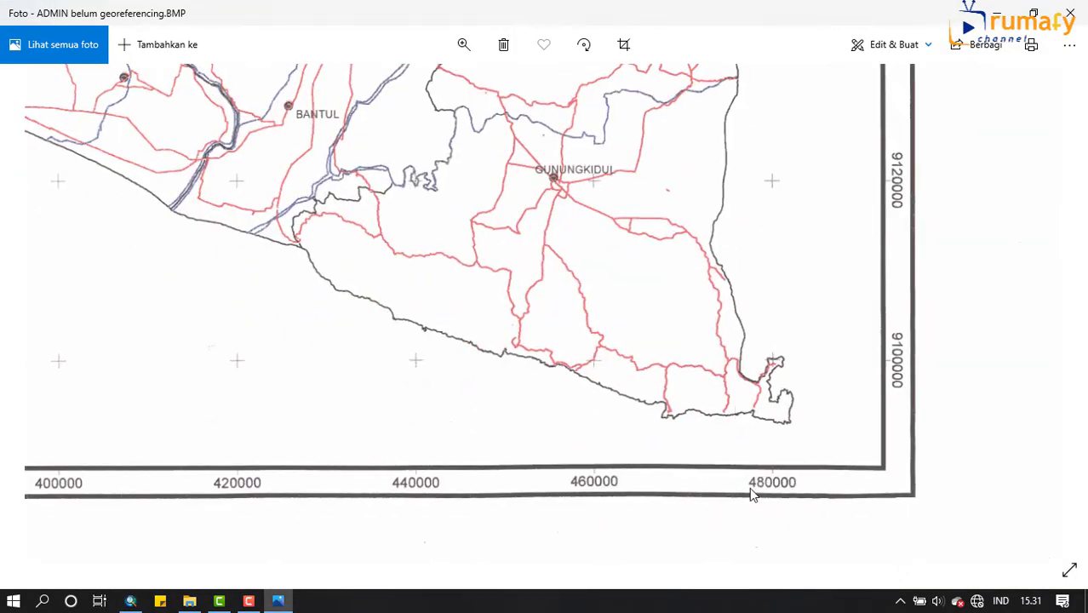
pyautogui.click(132, 601)
pyautogui.write('480000')
pyautogui.hotkey('alt', 'Tab')
pyautogui.click(130, 600)
pyautogui.press('Tab')
pyautogui.write('9100000')
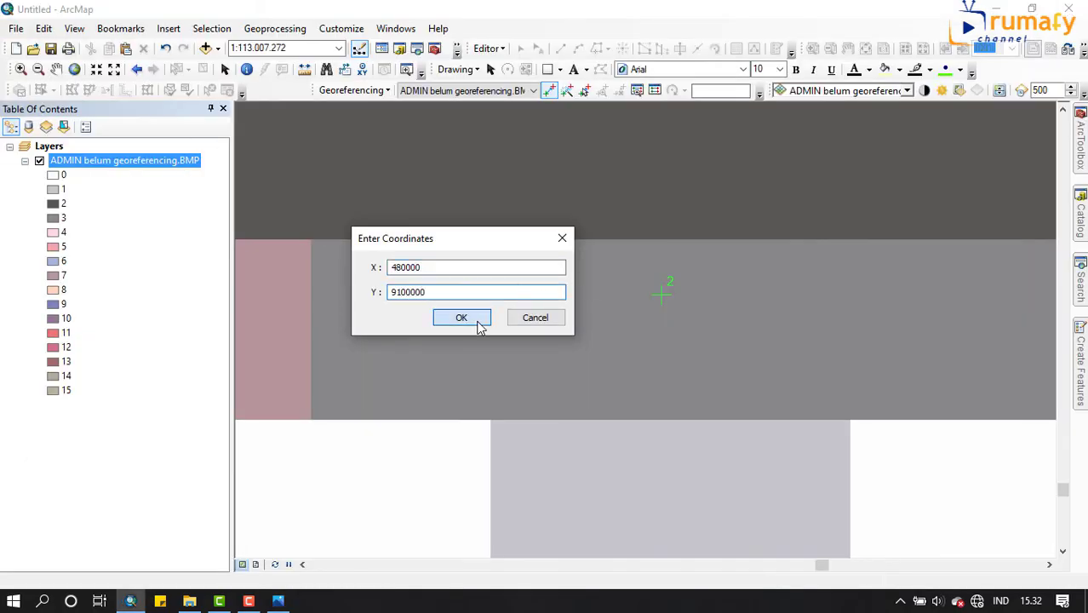
pyautogui.click(485, 324)
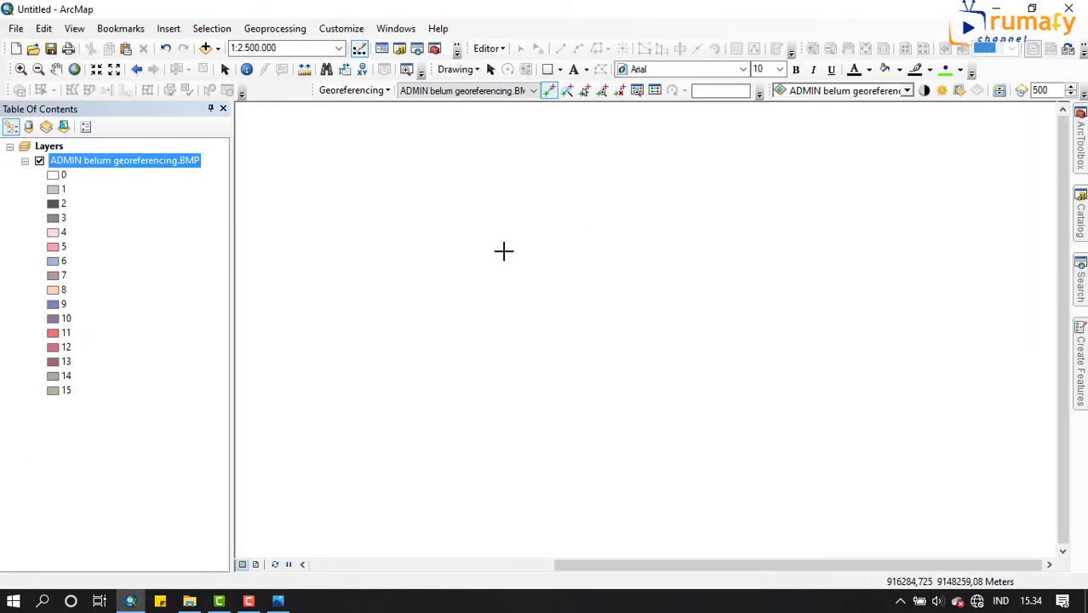
# Step: Place the third control point on the center of the grid cross near the scanned map's upper-right corner
pyautogui.rightClick(115, 164)
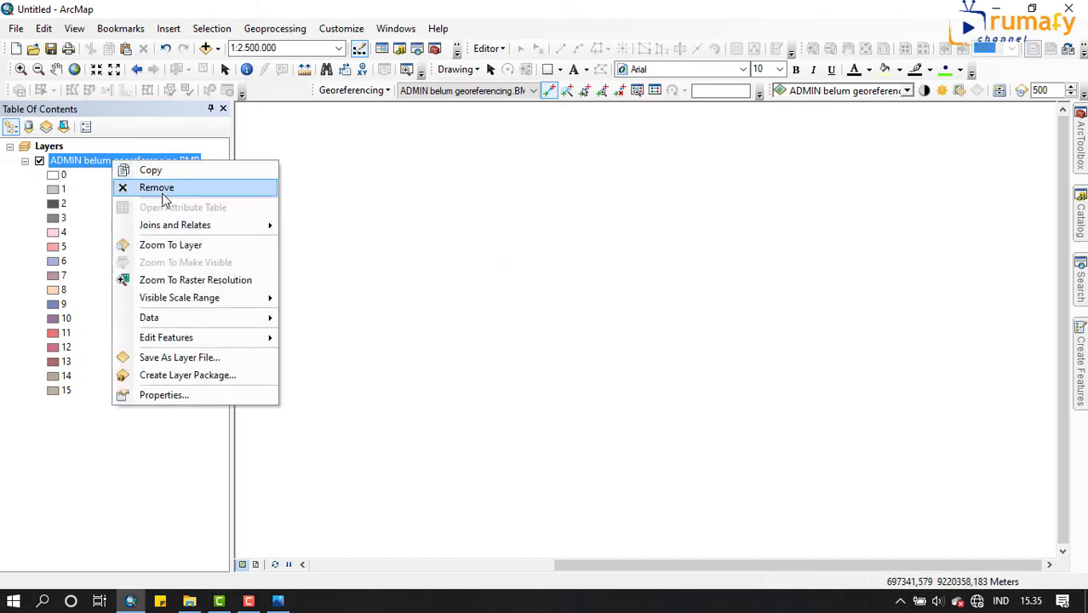
pyautogui.click(214, 248)
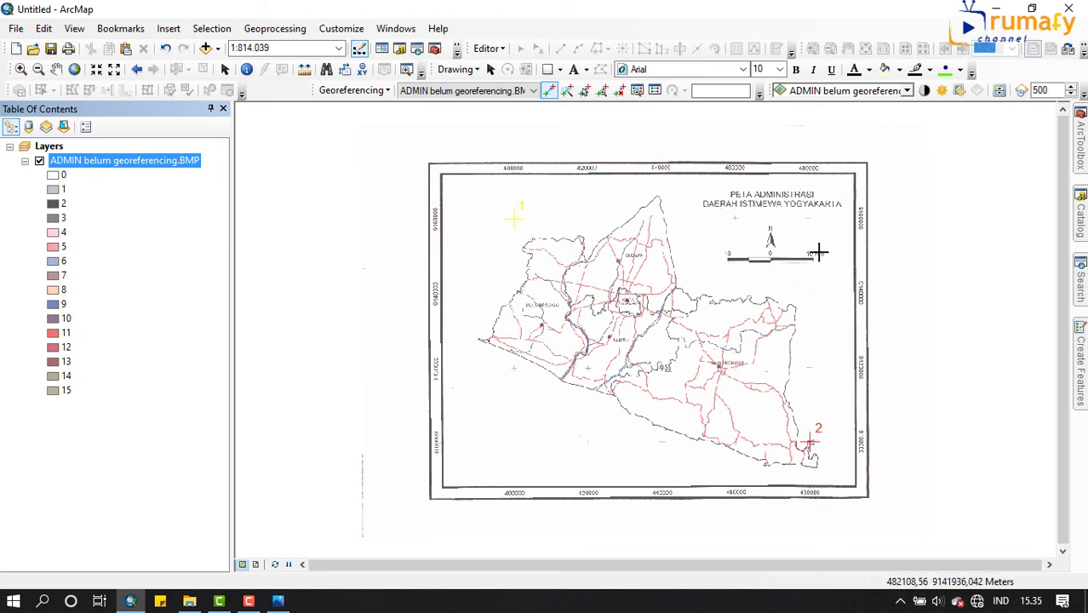
pyautogui.scroll(-3, 848, 174)
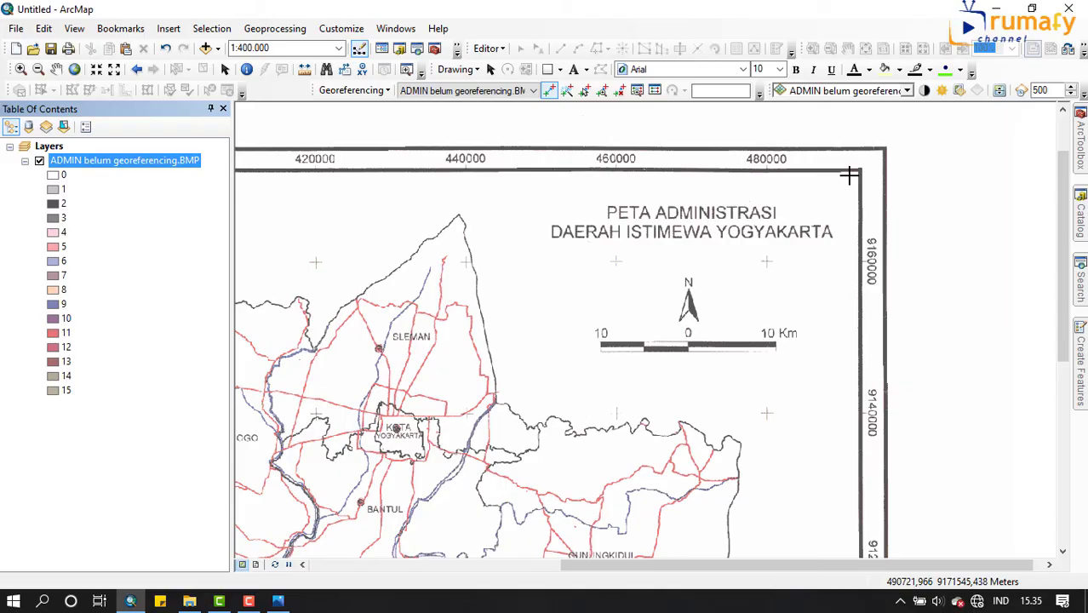
pyautogui.scroll(-2, 848, 174)
pyautogui.scroll(-4, 641, 380)
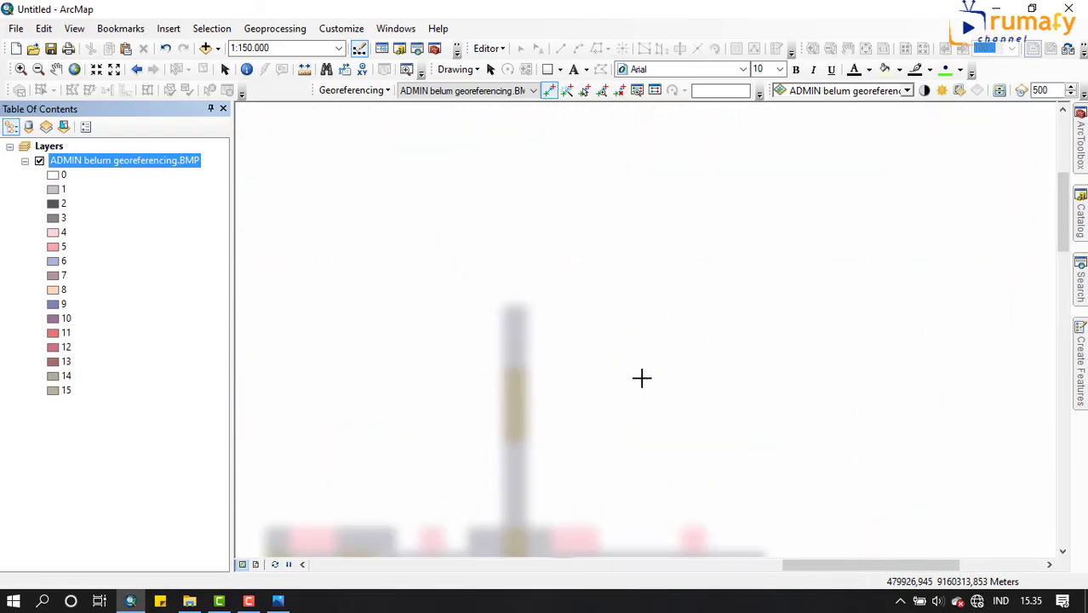
pyautogui.scroll(-4, 641, 381)
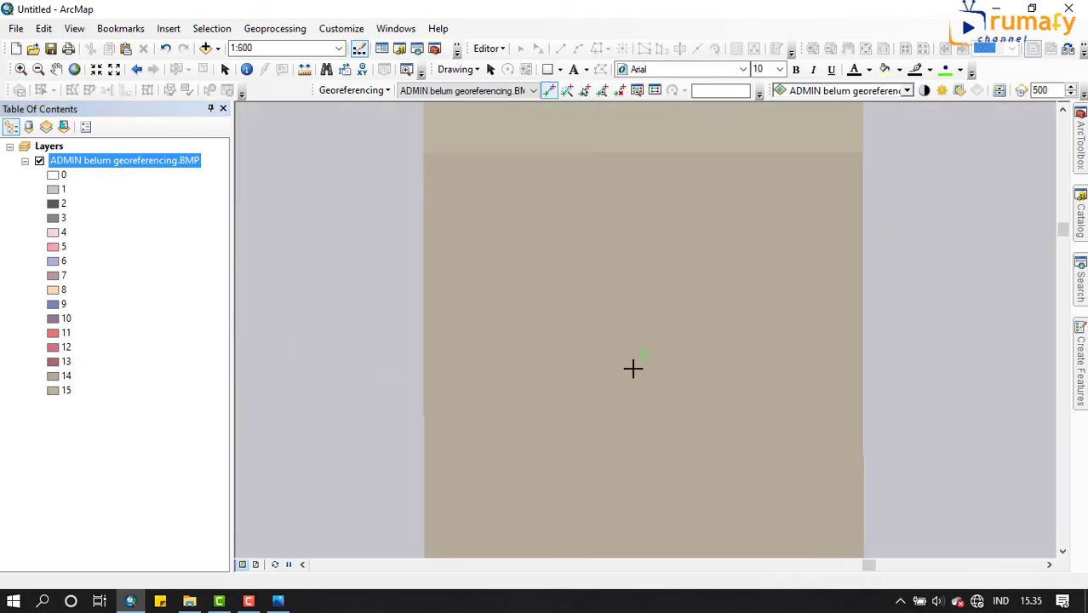
# Step: Set the third control point's coordinates to X 480000 and Y 9160000, checking the frame labels in the photo viewer image
pyautogui.rightClick(631, 368)
pyautogui.click(752, 381)
pyautogui.hotkey('alt', 'Tab')
pyautogui.scroll(5, 408, 517)
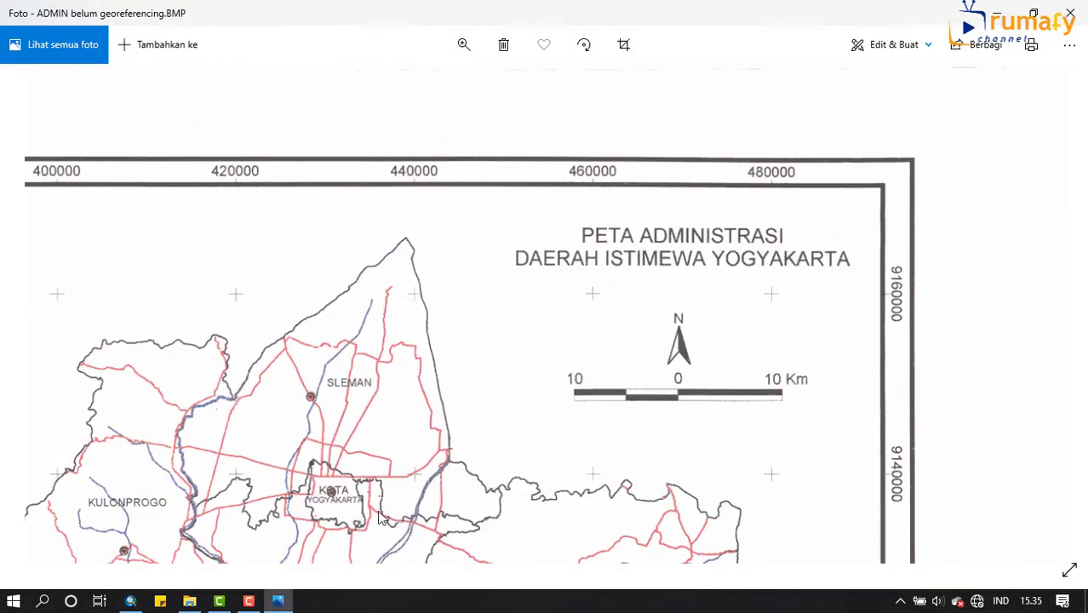
pyautogui.click(131, 601)
pyautogui.write('480000')
pyautogui.click(277, 601)
pyautogui.hotkey('alt', 'Tab')
pyautogui.press('Tab')
pyautogui.write('9160000')
pyautogui.click(418, 338)
# Step: Place the fourth control point on the center of the grid cross near the scanned map's lower-left corner
pyautogui.scroll(2, 597, 398)
pyautogui.rightClick(122, 161)
pyautogui.click(166, 232)
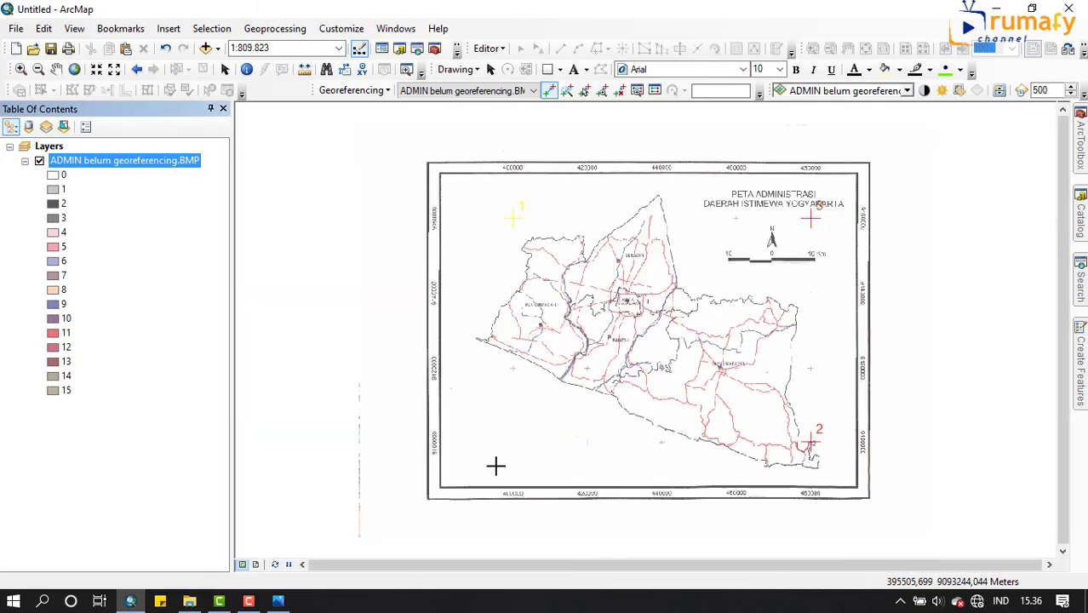
pyautogui.scroll(3, 495, 465)
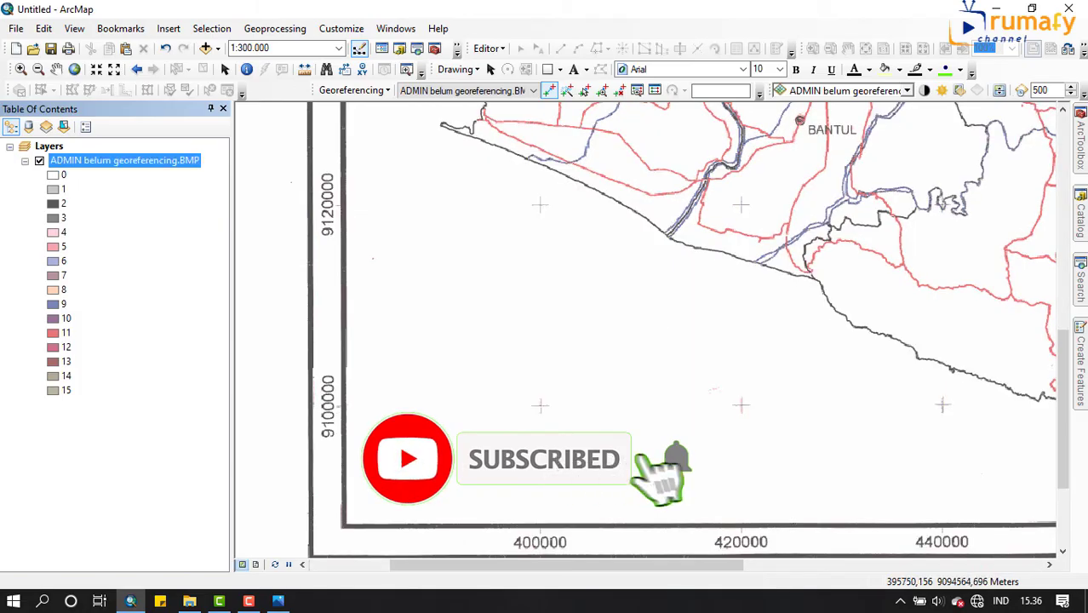
pyautogui.scroll(5, 537, 396)
pyautogui.scroll(6, 537, 396)
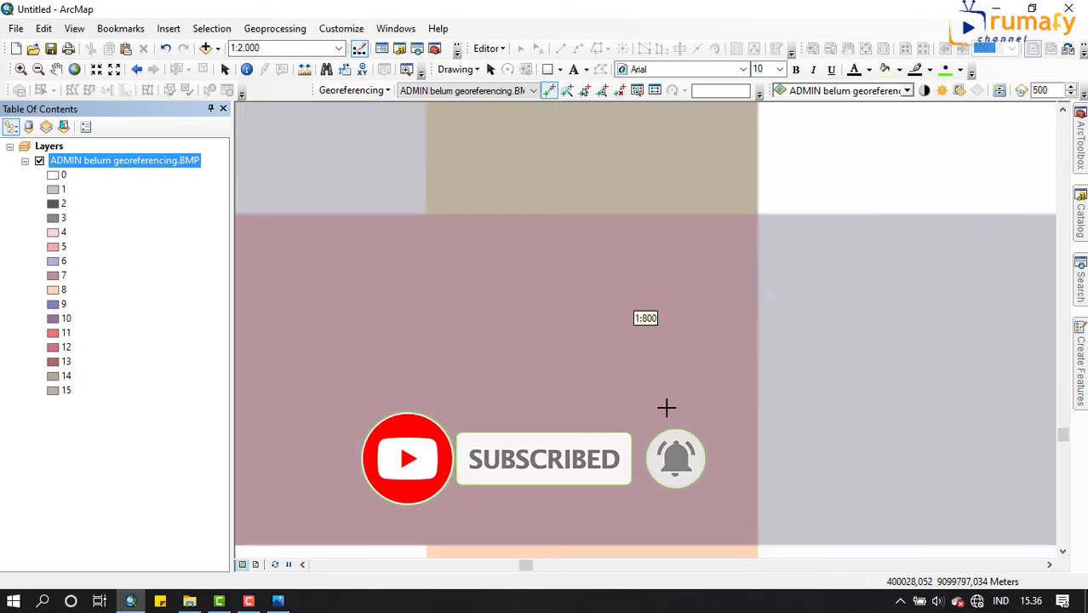
# Step: Set the fourth control point's coordinates to X 400000 and Y 9100000, checking the frame labels in the photo viewer image
pyautogui.rightClick(576, 372)
pyautogui.hotkey('alt', 'Tab')
pyautogui.scroll(2, 385, 514)
pyautogui.hotkey('alt', 'Tab')
pyautogui.write('400000')
pyautogui.hotkey('alt', 'Tab')
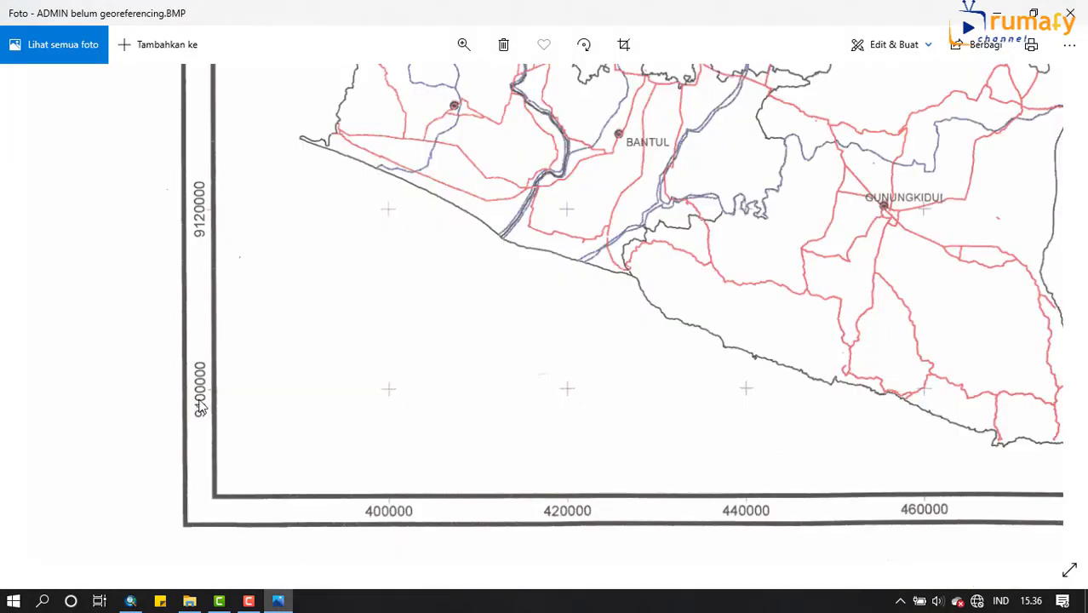
pyautogui.hotkey('alt', 'Tab')
pyautogui.press('Tab')
pyautogui.write('91000')
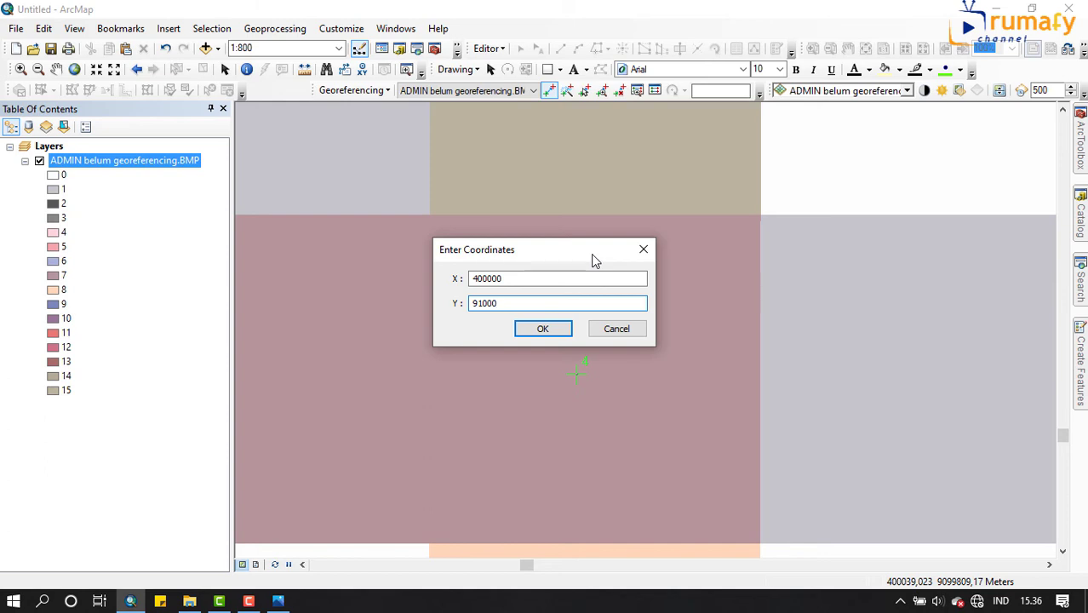
pyautogui.click(542, 329)
# Step: Inspect the scanned map's grid crosses and printed coordinate labels after the four-point adjustment
pyautogui.rightClick(122, 169)
pyautogui.click(285, 245)
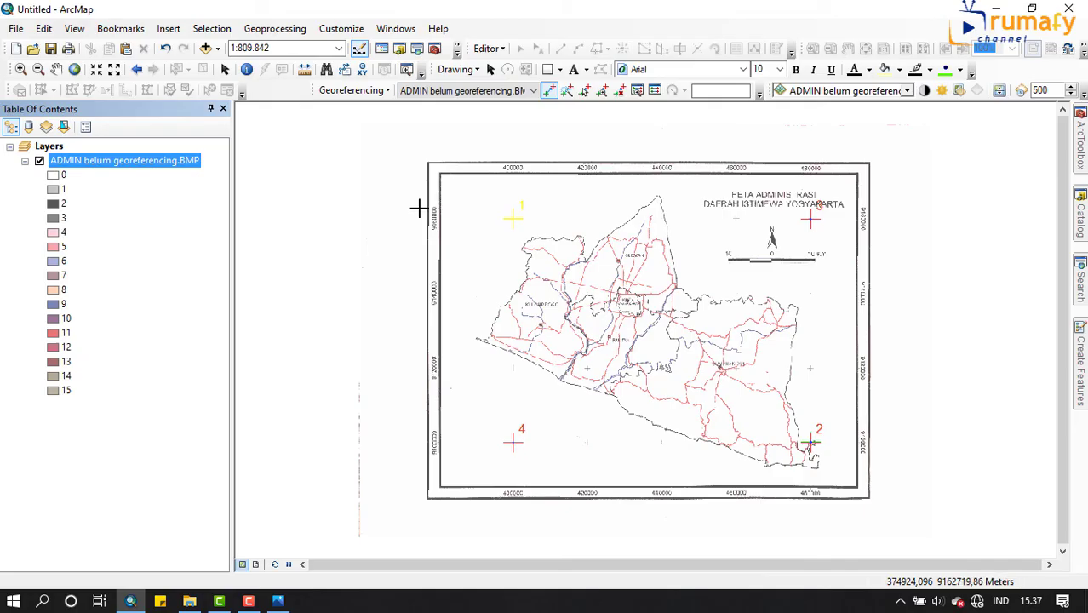
pyautogui.scroll(5, 813, 381)
pyautogui.press('Up')
pyautogui.press('Right')
pyautogui.press('Down')
pyautogui.press('Left')
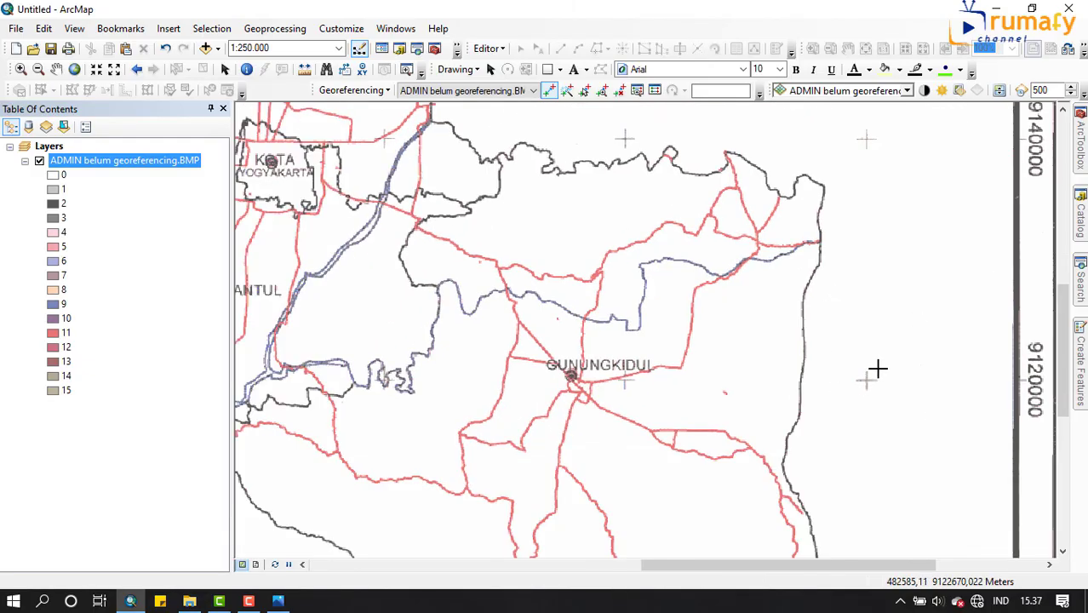
pyautogui.scroll(-2, 843, 390)
pyautogui.scroll(-2, 852, 389)
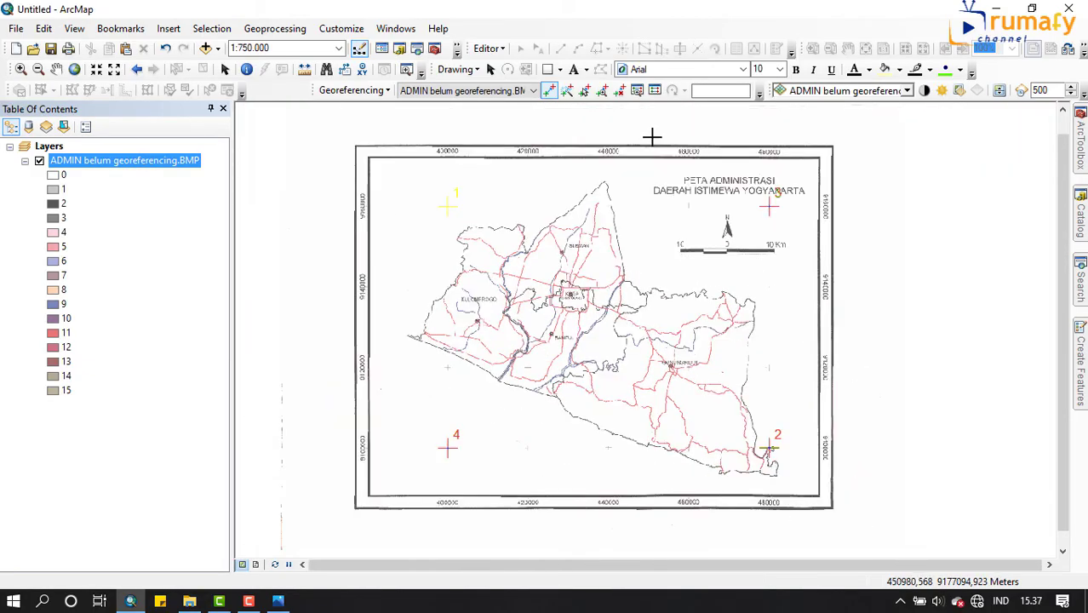
# Step: Review the map coordinates, residuals and total RMS error of the four control points in the link table
pyautogui.click(657, 91)
pyautogui.moveTo(374, 281); pyautogui.dragTo(289, 229)
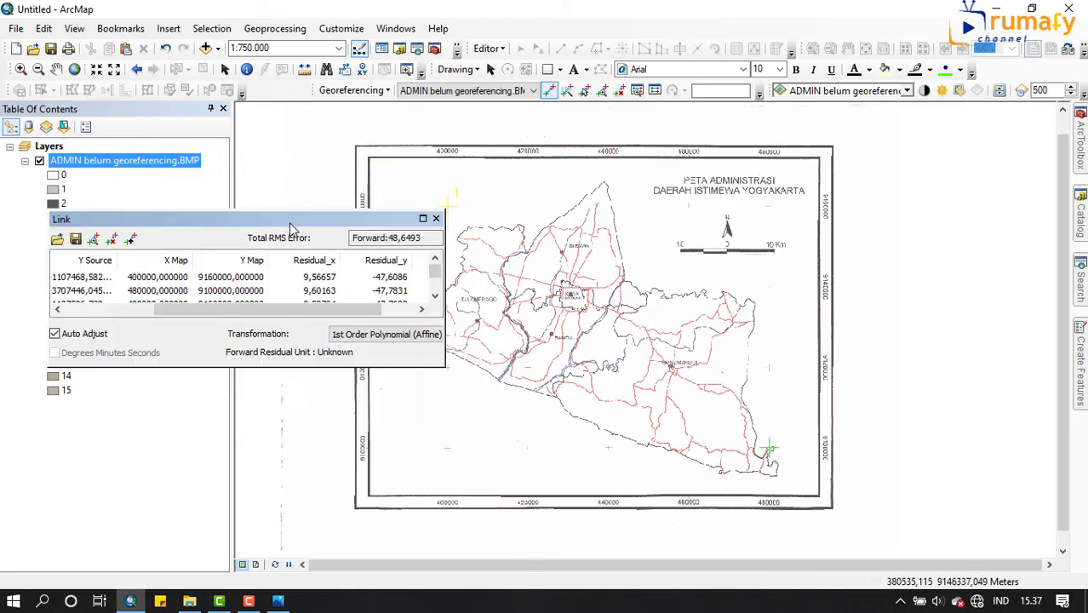
pyautogui.click(424, 220)
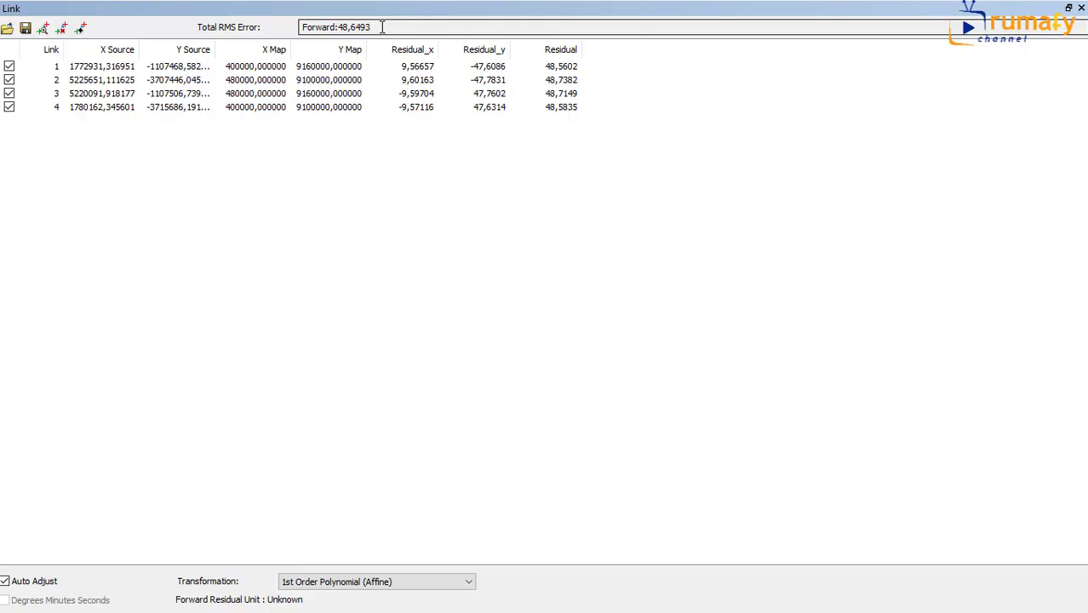
pyautogui.click(1068, 8)
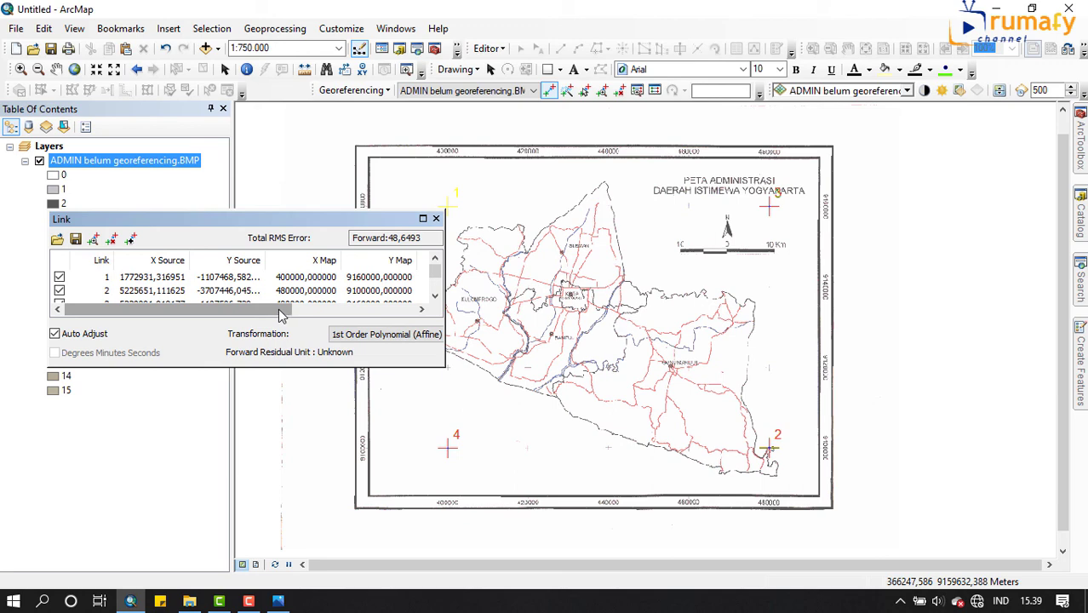
pyautogui.moveTo(282, 314); pyautogui.dragTo(246, 310)
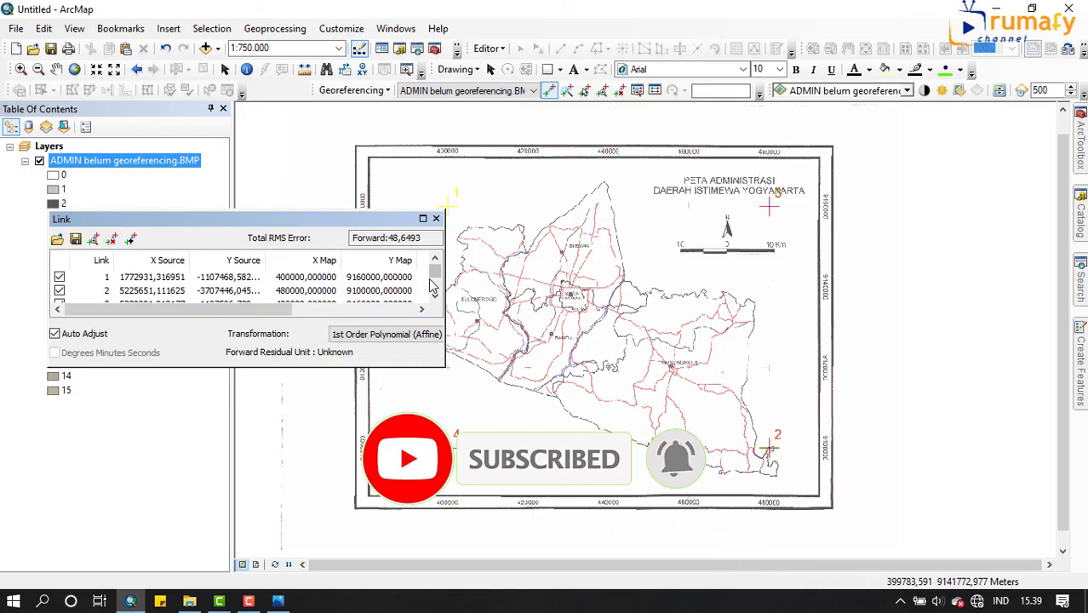
pyautogui.click(436, 220)
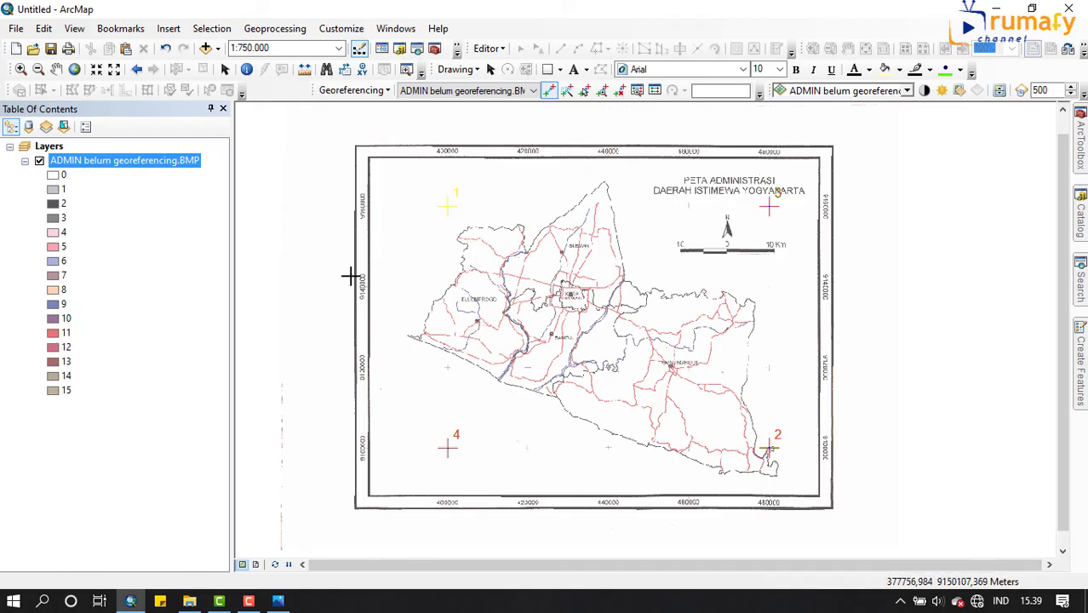
# Step: Save the current warp to the ADMIN belum georeferencing.BMP dataset with Update Georeferencing
pyautogui.click(387, 91)
pyautogui.click(388, 91)
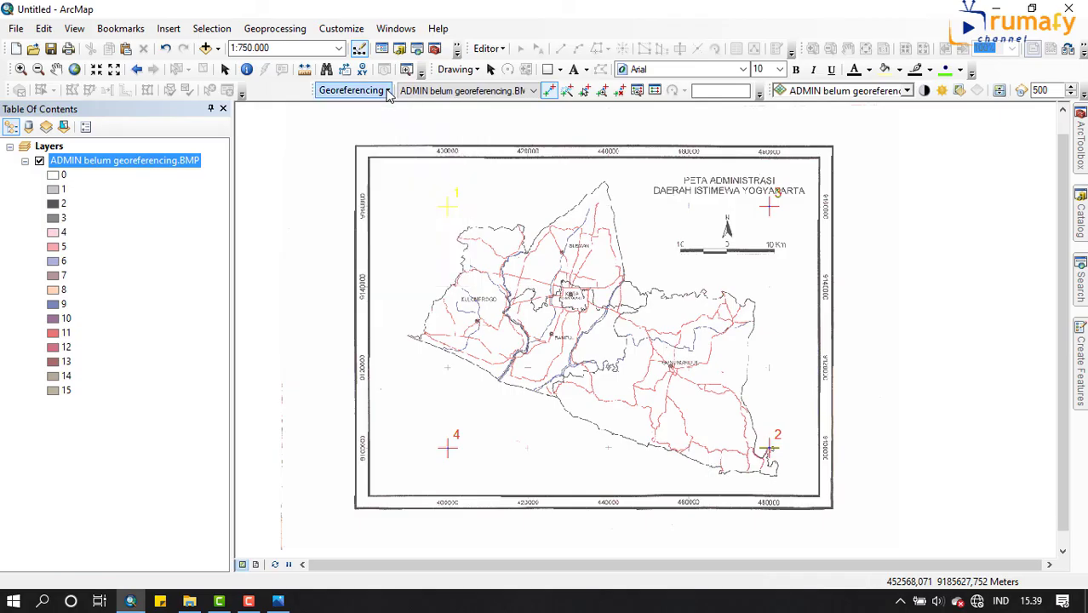
pyautogui.click(388, 91)
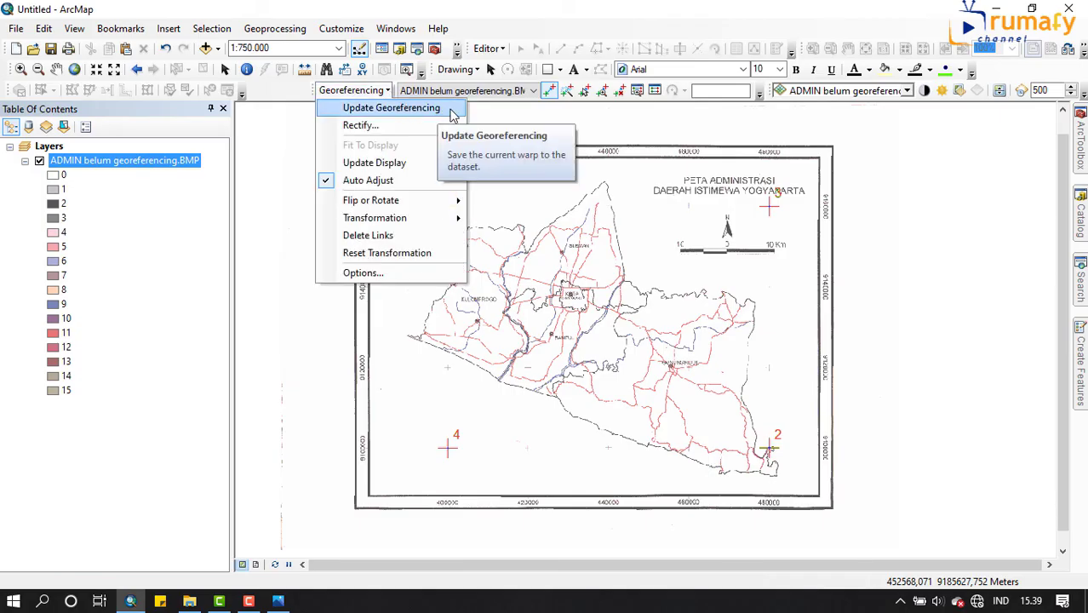
pyautogui.click(452, 114)
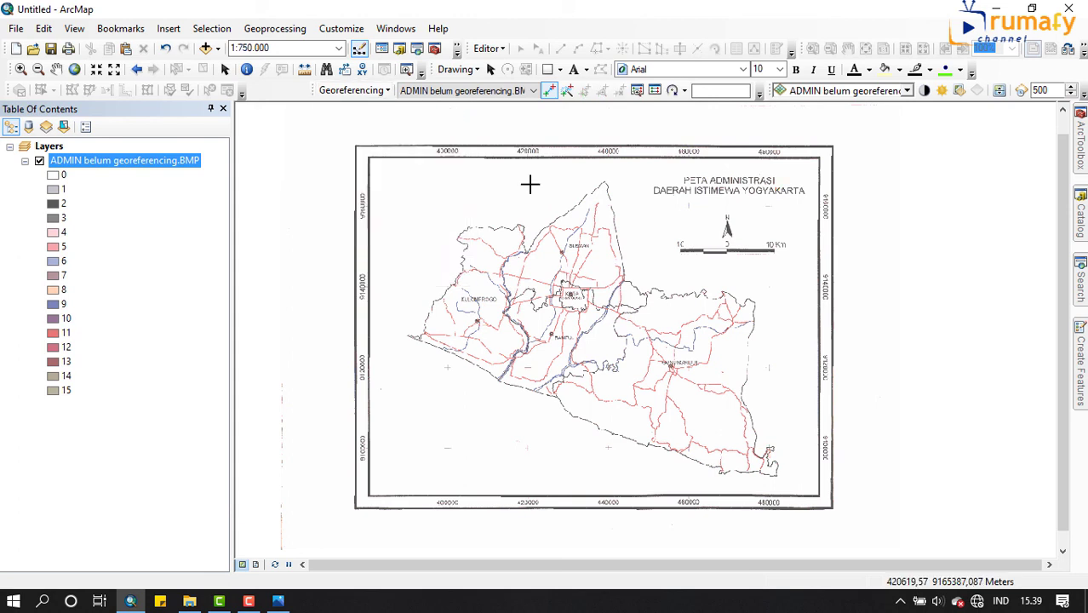